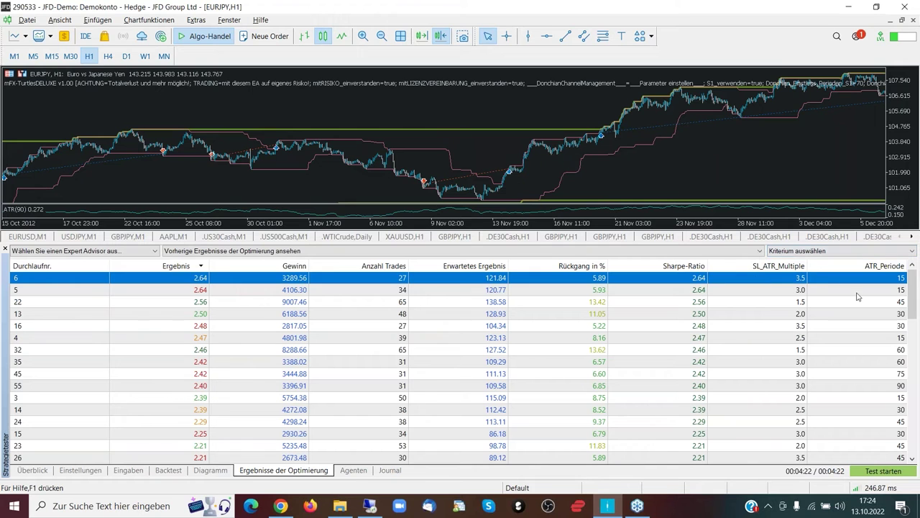
- Select run 22 with SL_ATR_Multiple 1.5 and ATR_Periode 45 in the optimization results
left_click(813, 279)
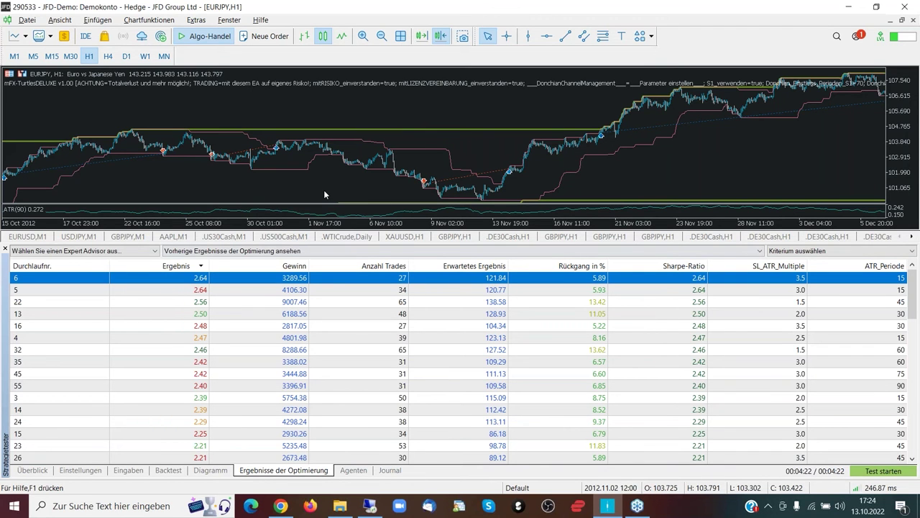
left_click(793, 304)
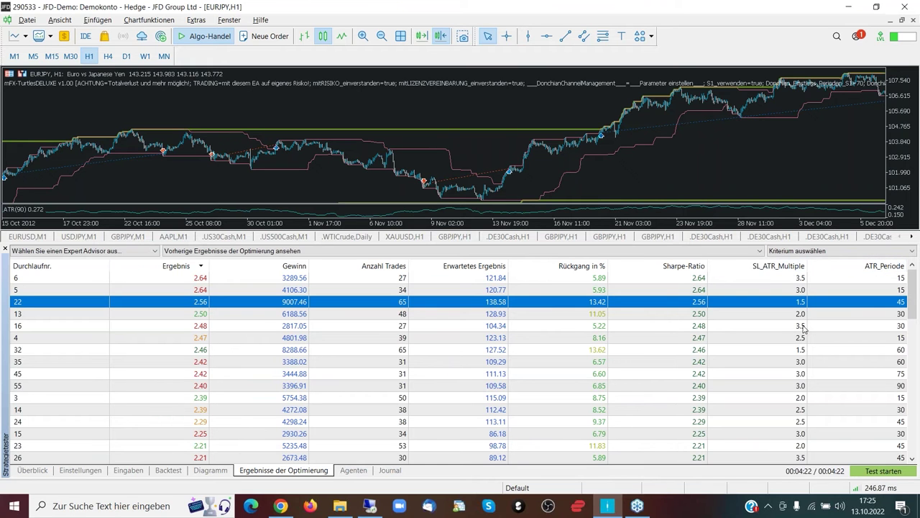
- Switch to the mFX-Turtles EURJPY H1 sheet in Chrome and examine the drawdown and profit of the first iterations up to row 1P51
left_click(279, 506)
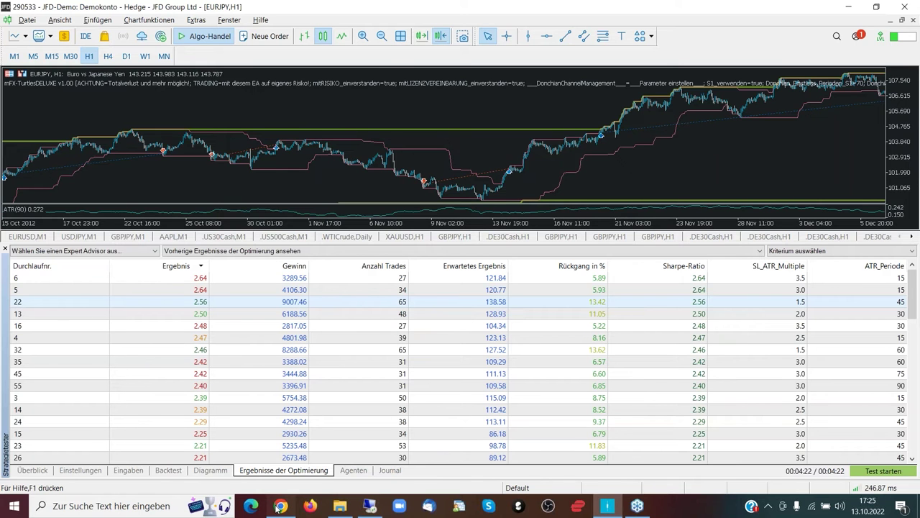
left_click(280, 506)
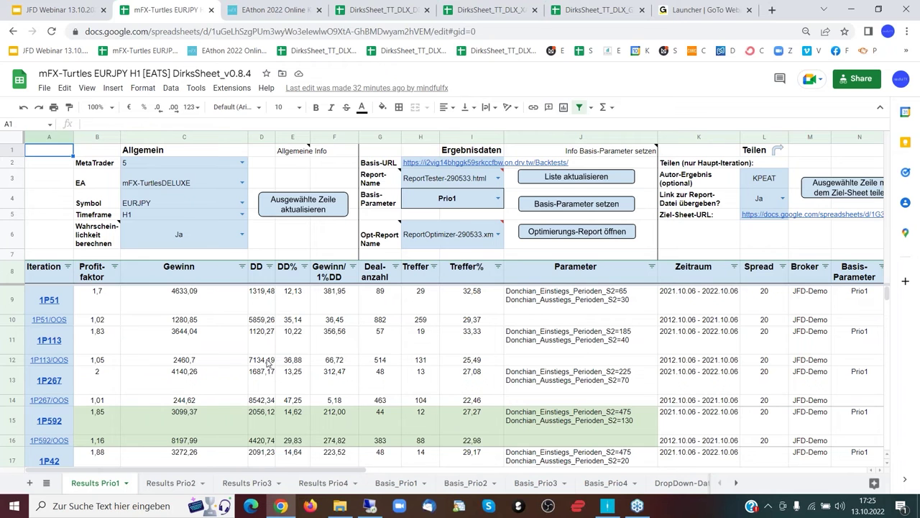
left_click(267, 363)
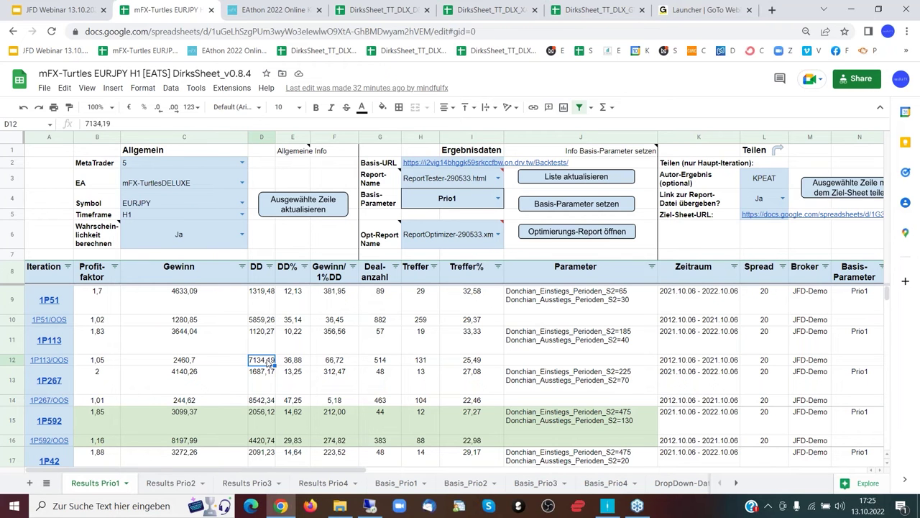
key("Up")
key("Up")
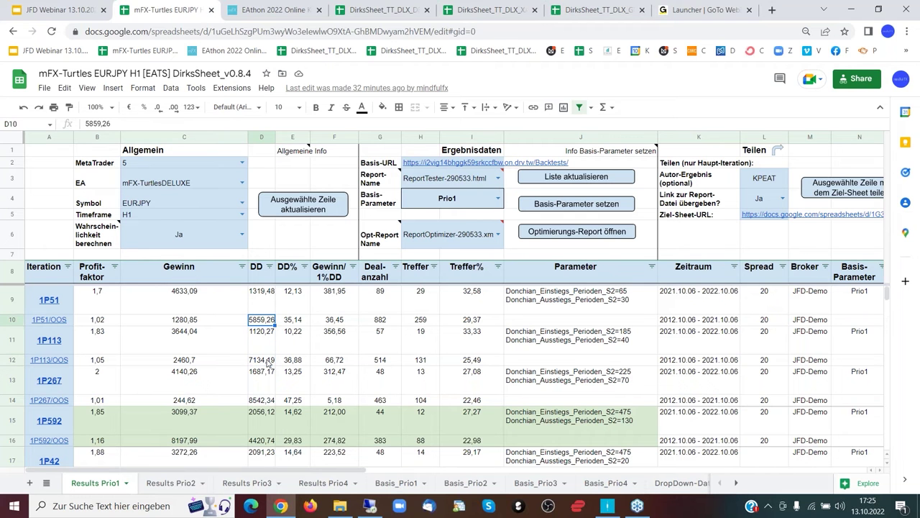
key("Up")
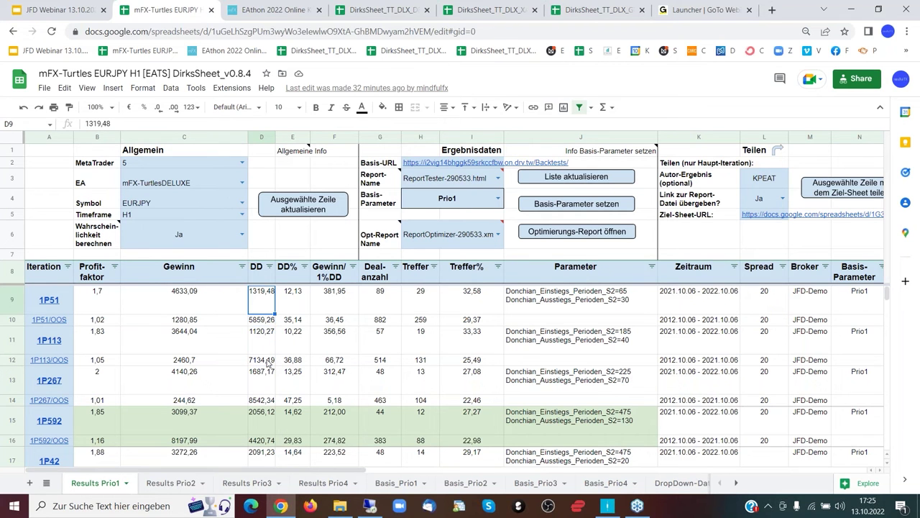
key("Left")
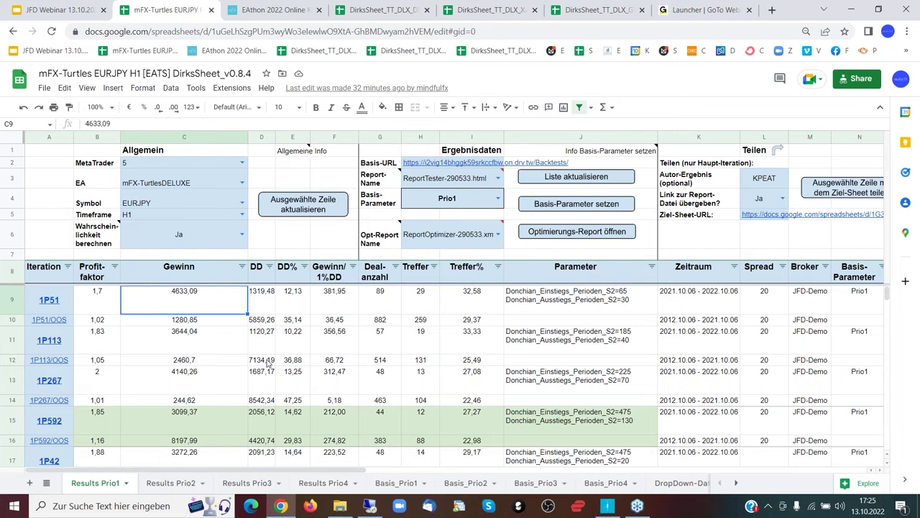
key("Left")
key("Left")
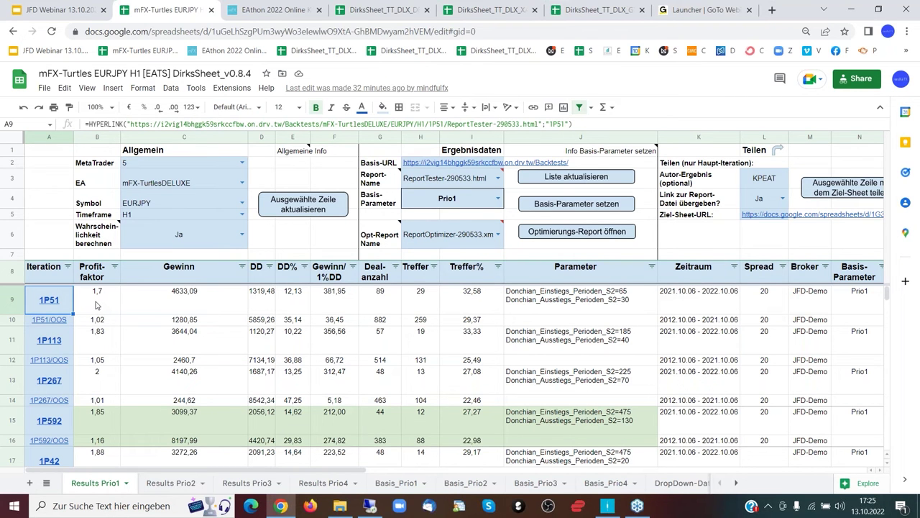
- Compare the profit factors of the iterations and their OOS rows from 1P51 down to 1P592/OOS
key("Right")
key("Down")
key("Down")
key("Down")
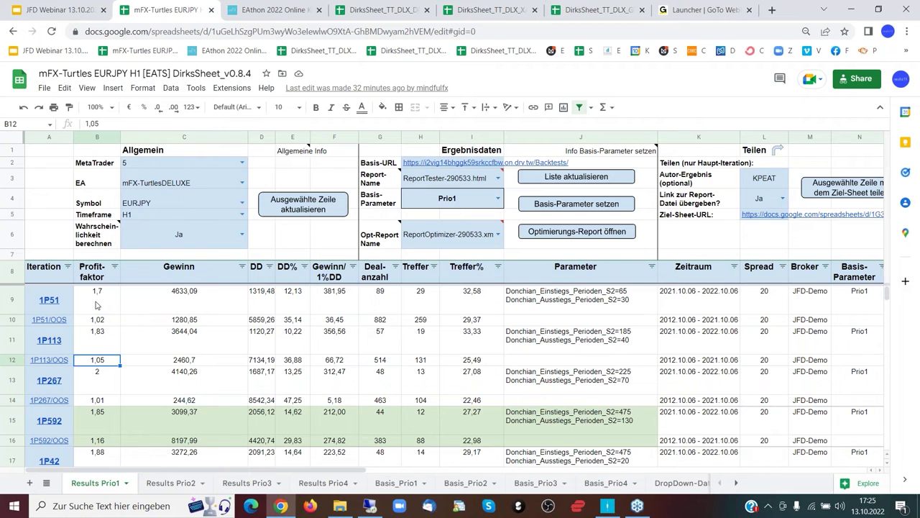
key("Left")
key("Down")
key("Down")
key("Down")
key("Down")
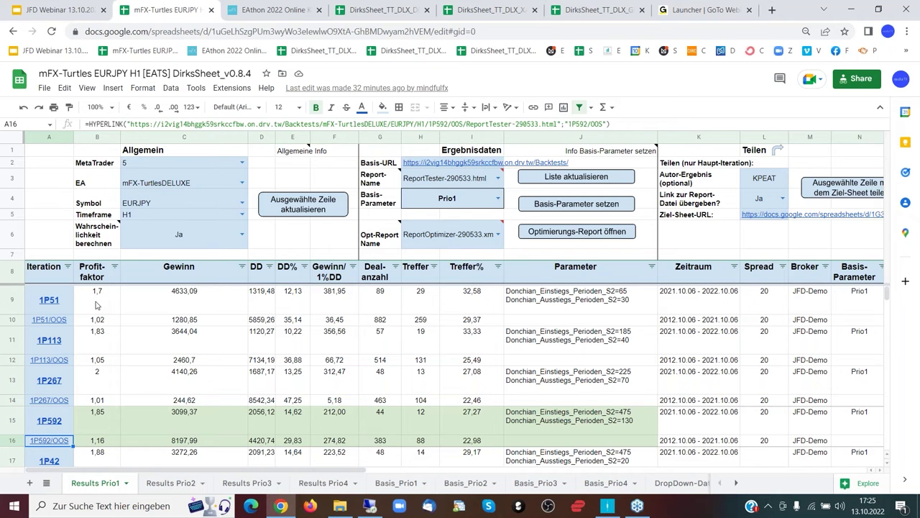
- Open the linked strategy tester report of iteration 1P51
key("Up")
key("Up")
key("Up")
key("Up")
key("Up")
key("Up")
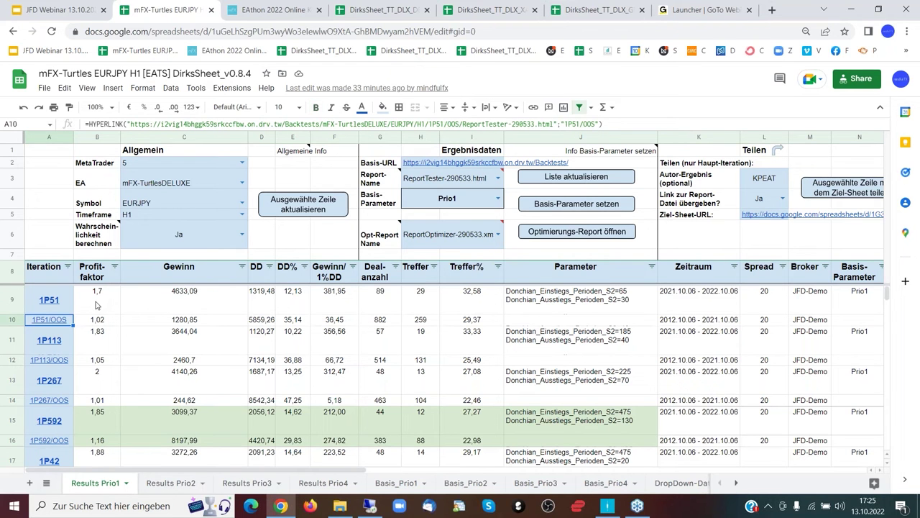
key("alt+Return")
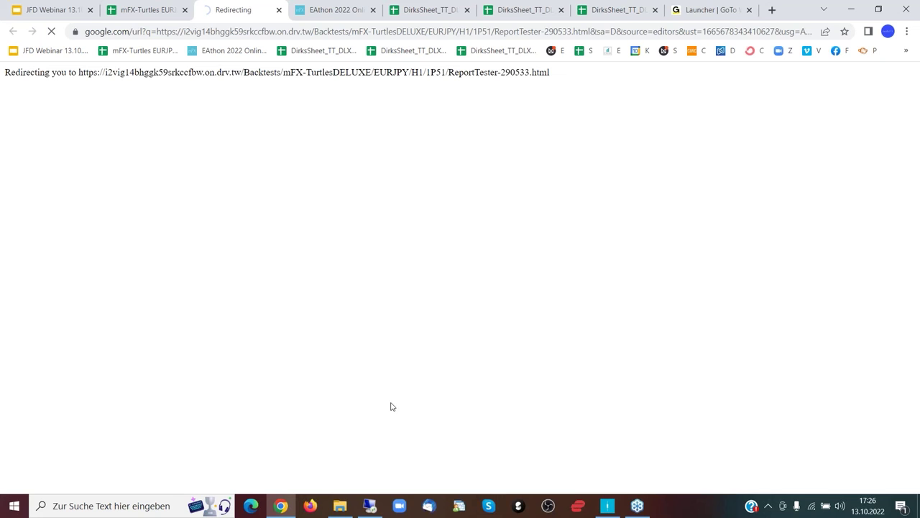
- Switch to MetaTrader and set the strategy tester's date range to 2021.10.06 through 2022.10.06
left_click(608, 507)
right_click(192, 302)
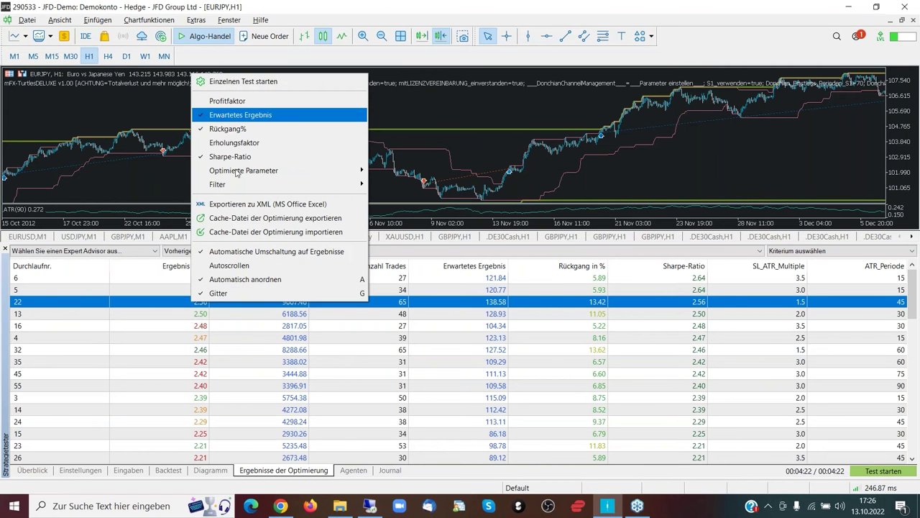
left_click(120, 472)
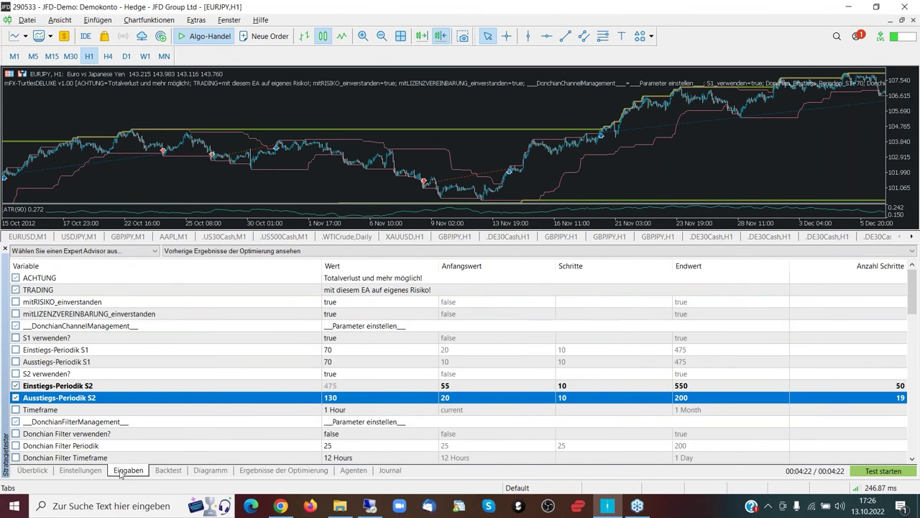
left_click(79, 471)
left_click(214, 290)
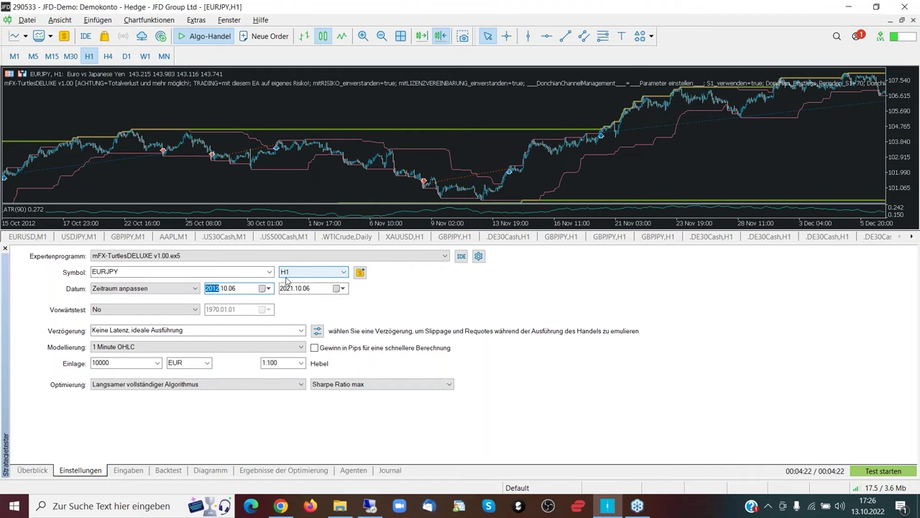
type("2021")
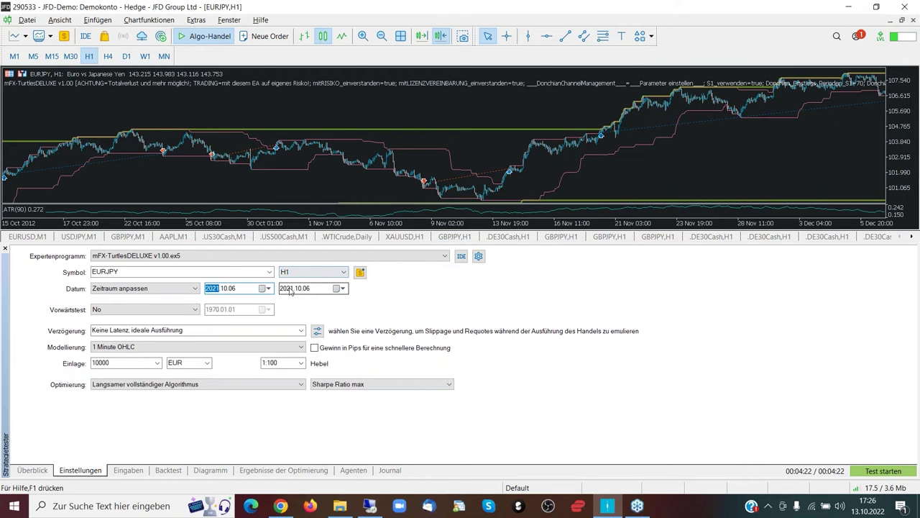
left_click(291, 289)
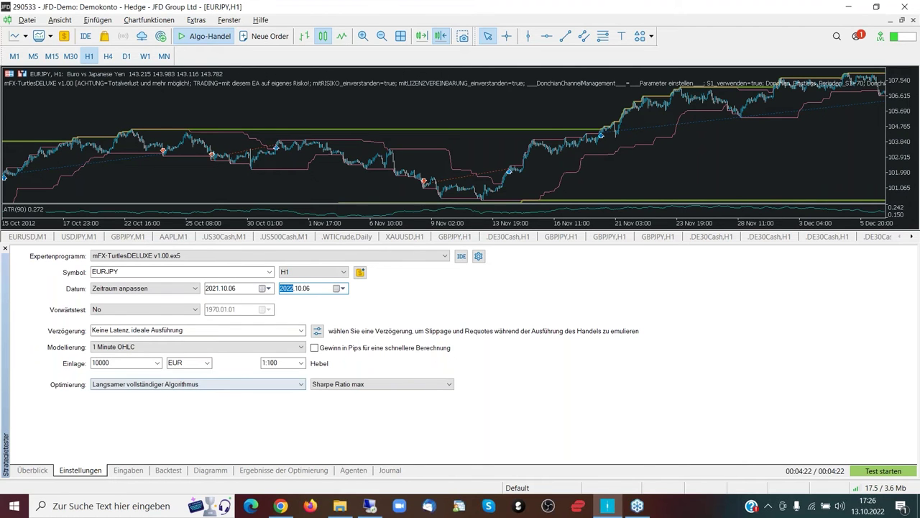
- Start a single test of run 22 from the optimization results
left_click(264, 471)
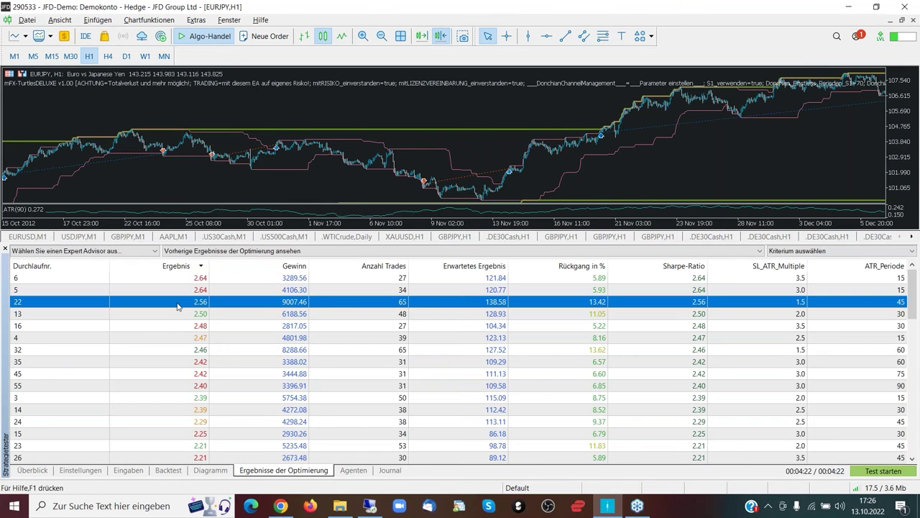
right_click(178, 307)
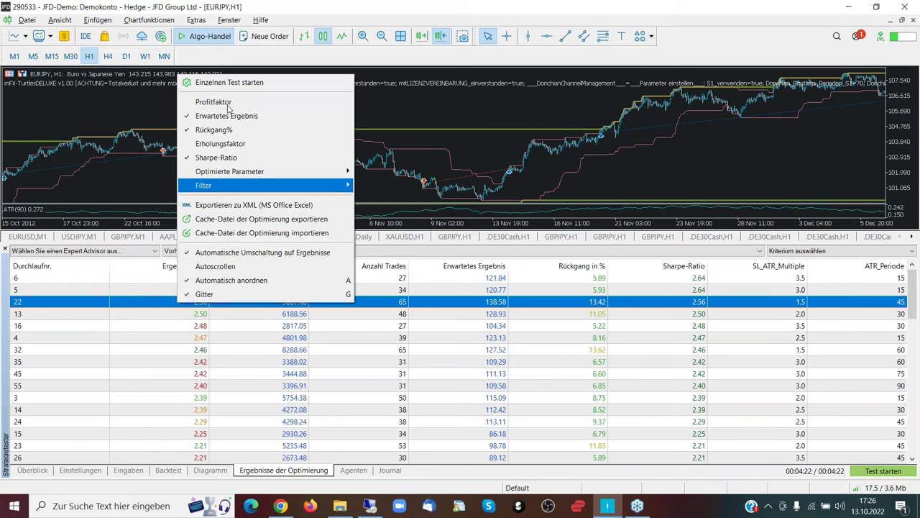
left_click(229, 82)
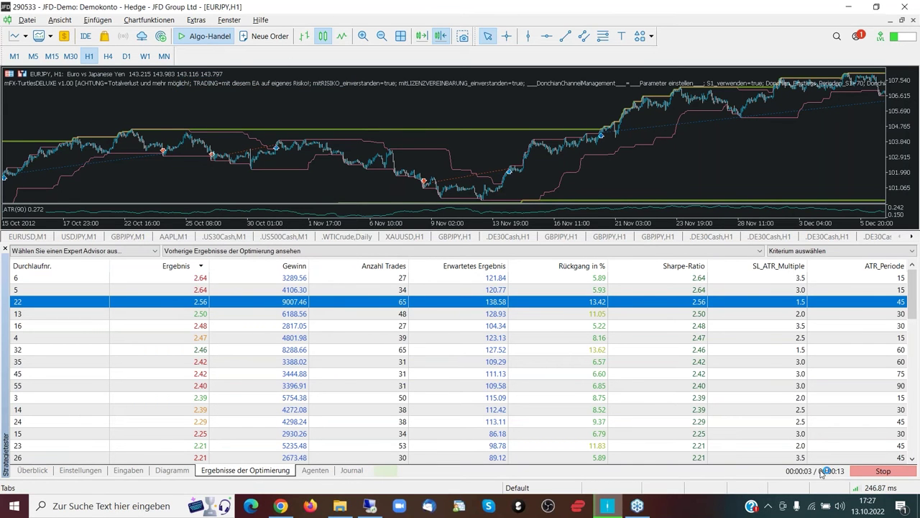
- Switch to Chrome and examine the 1P51 report's input parameters, result figures and balance chart
left_click(282, 506)
scroll(367, 284, "down", 1)
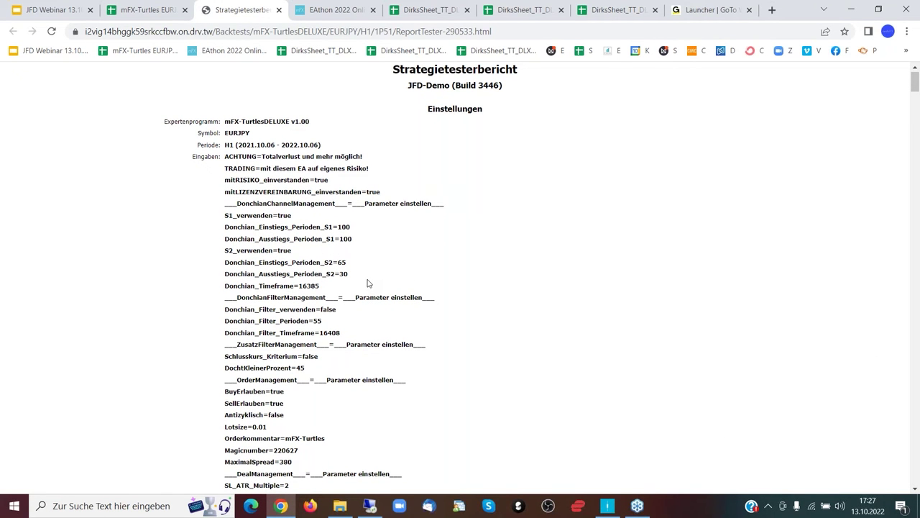
scroll(368, 284, "down", 5)
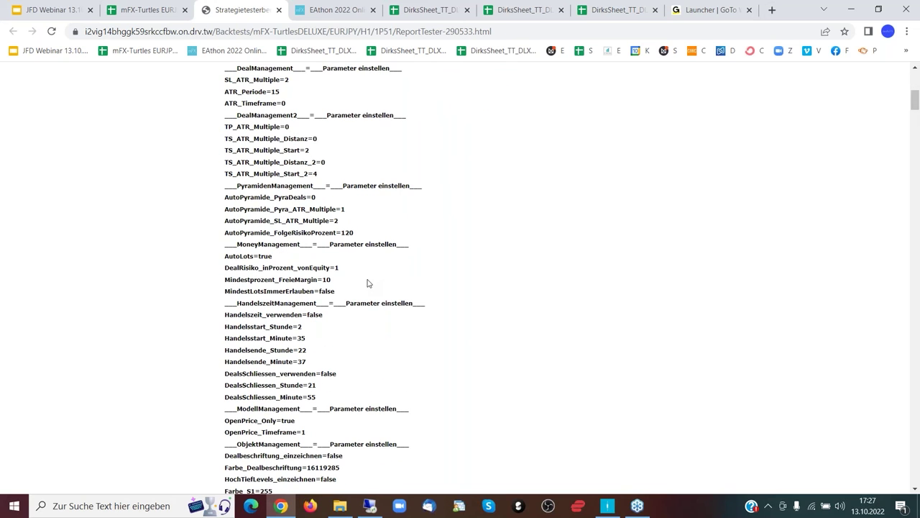
scroll(368, 284, "down", 10)
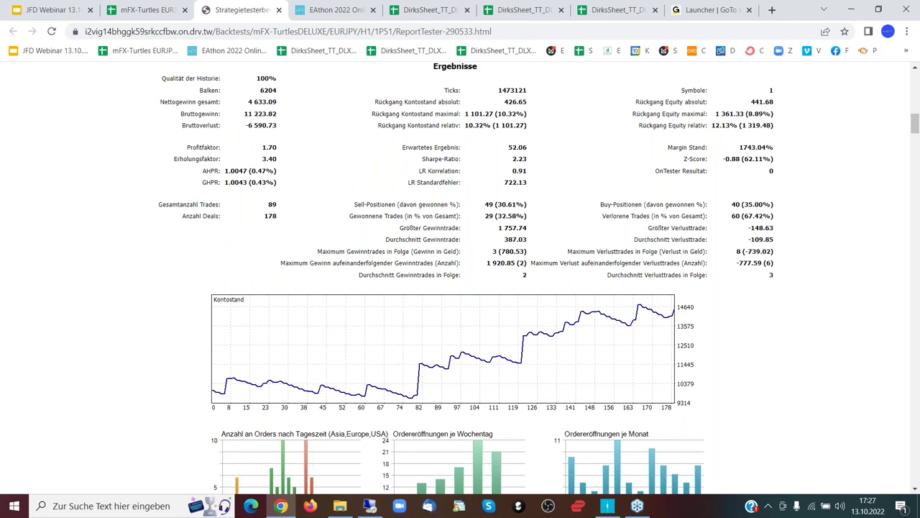
scroll(681, 255, "down", 1)
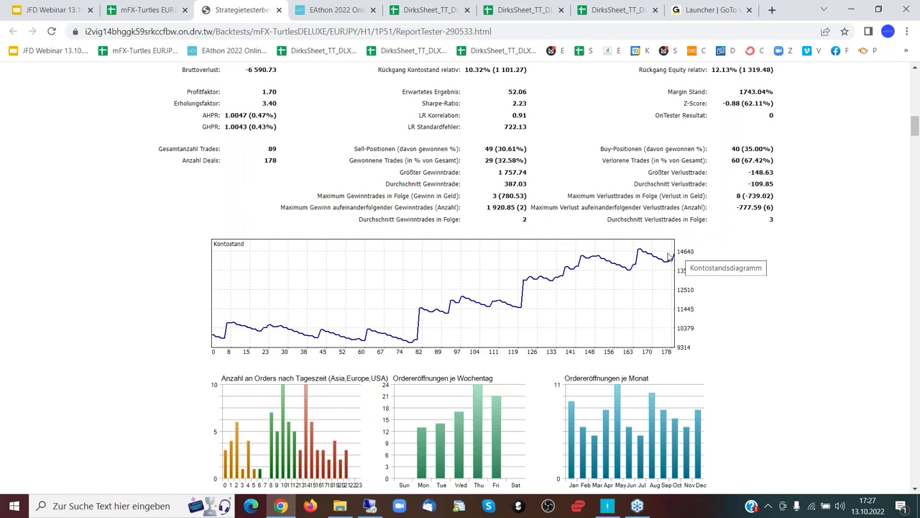
scroll(669, 257, "up", 1)
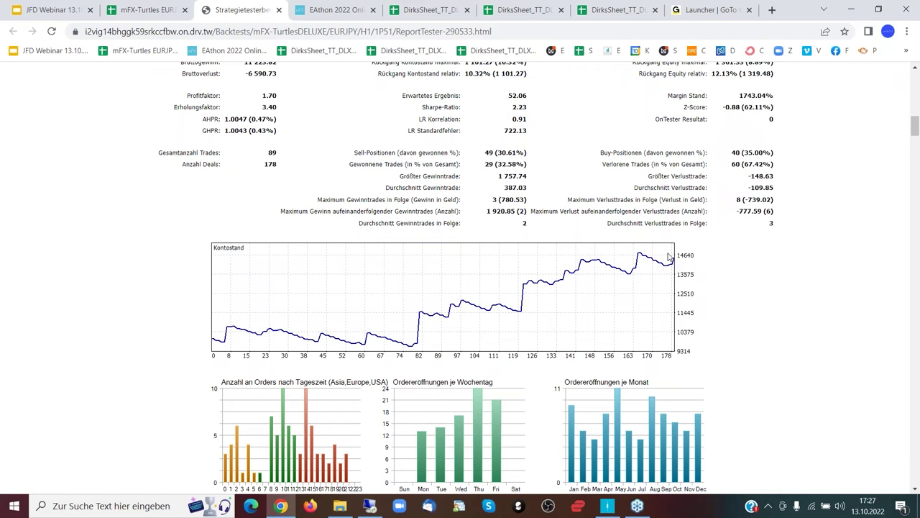
scroll(669, 257, "up", 2)
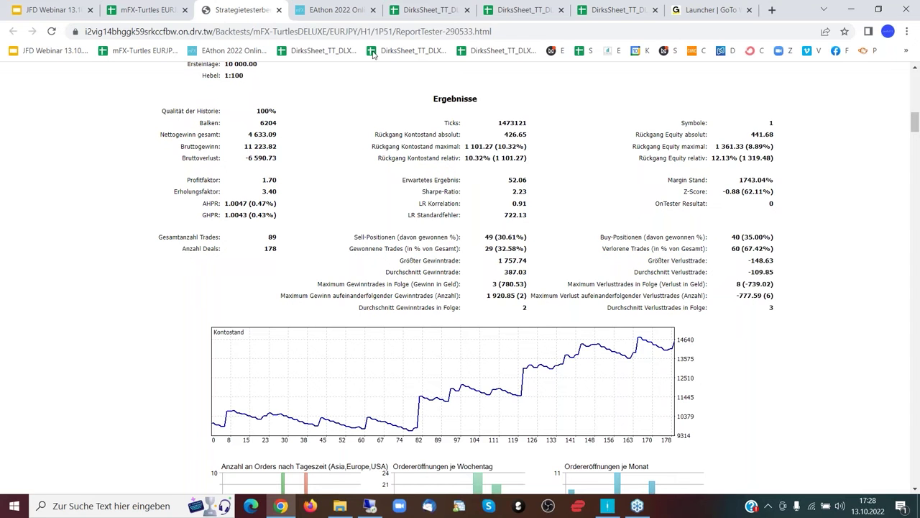
- Show the "Picasso"-Problem slide of the JFD Webinar 13.10.2022 presentation
left_click(31, 13)
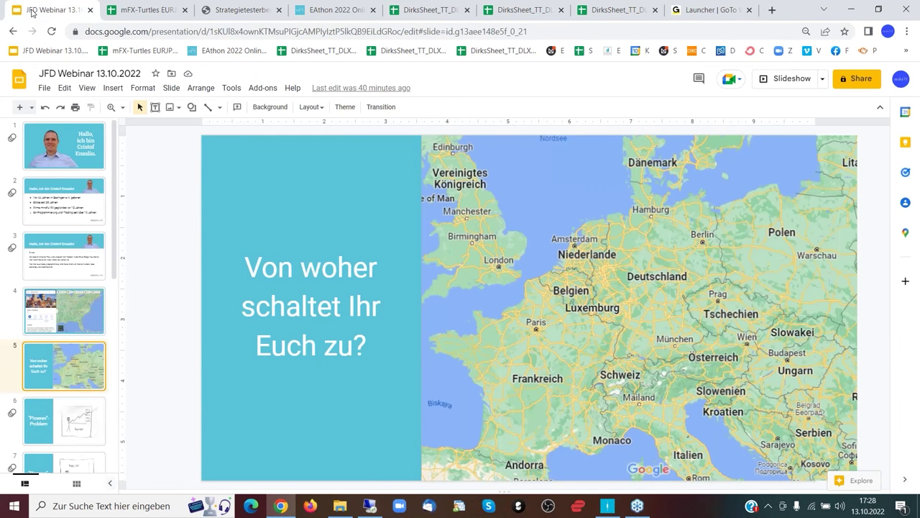
left_click(64, 420)
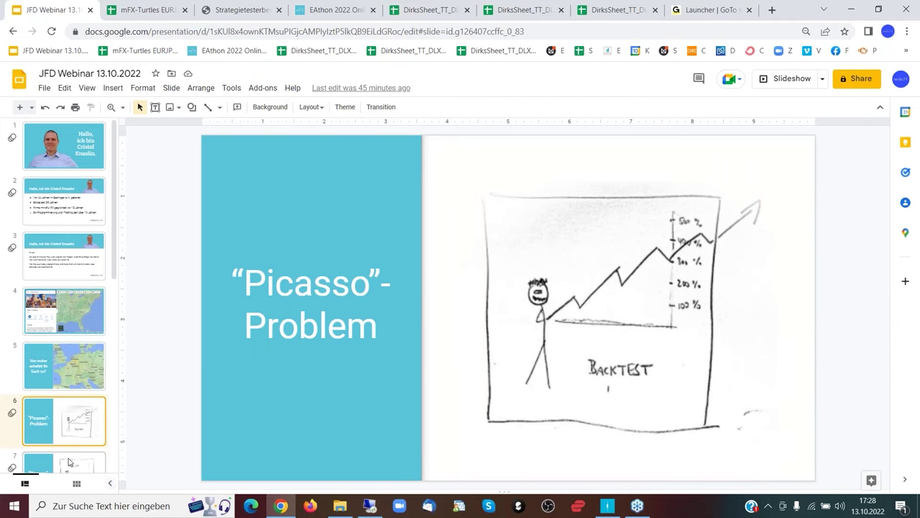
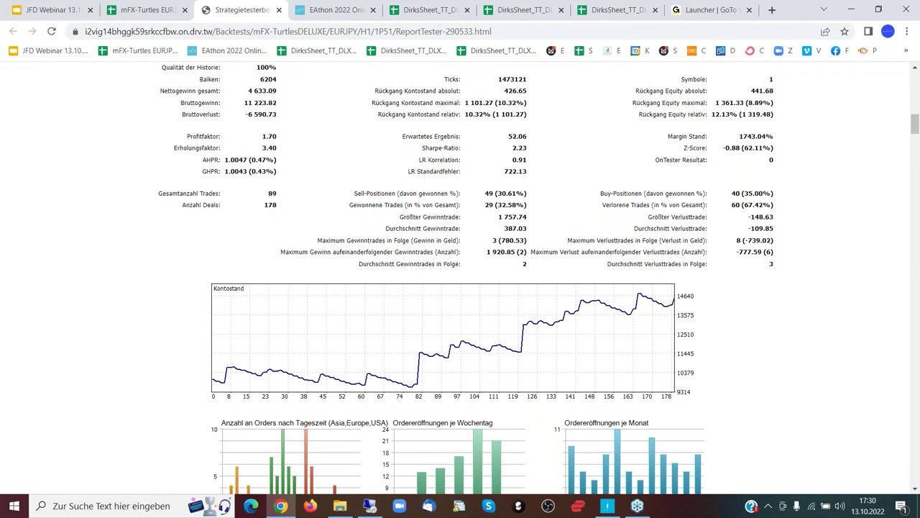
- Review the 1P51 report's results, return to the EURJPY sheet and compare the test periods of 1P51 and 1P51/OOS
scroll(460, 287, "up", 2)
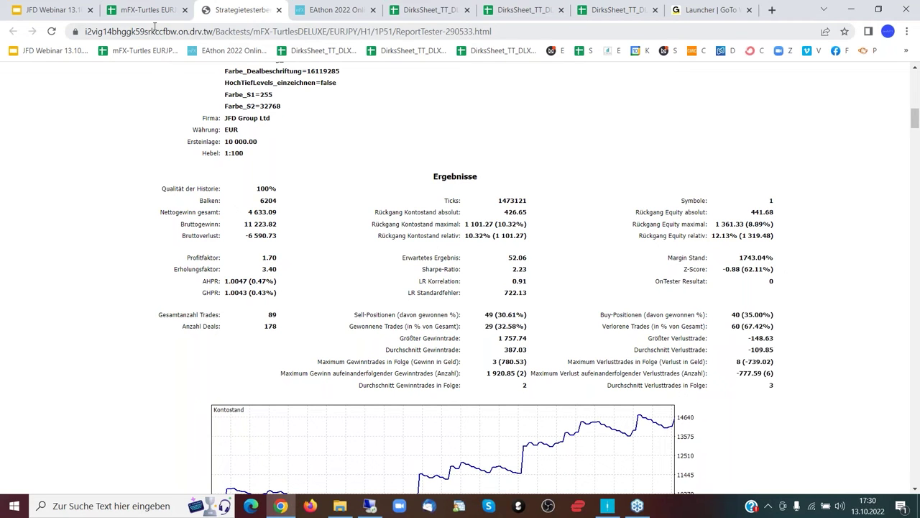
left_click(150, 10)
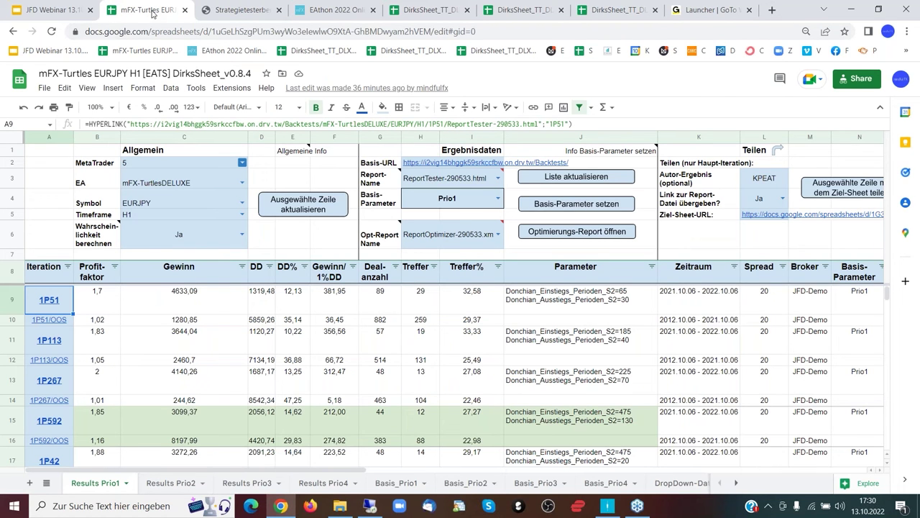
key("Down")
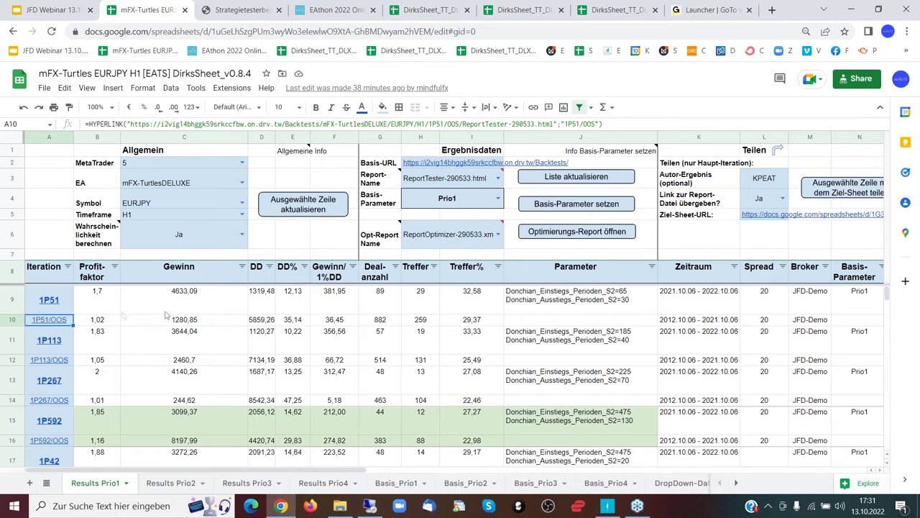
left_click(674, 307)
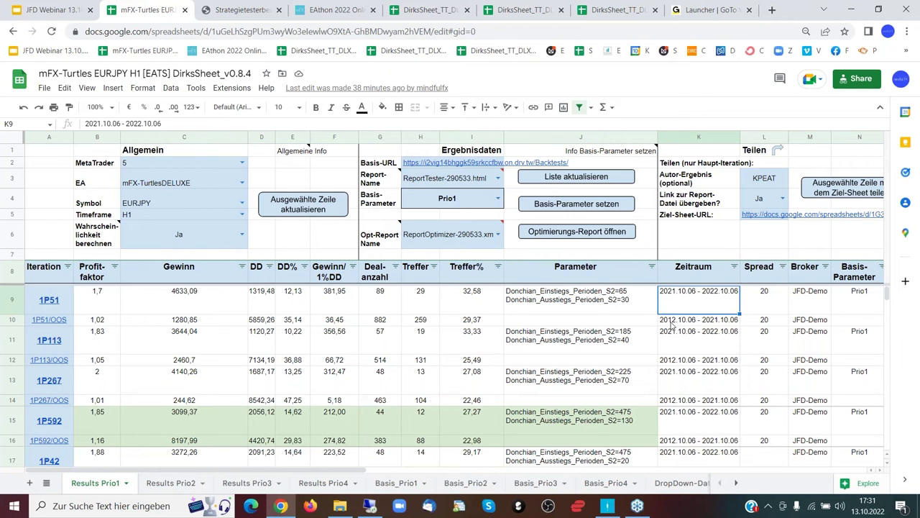
left_click(719, 322)
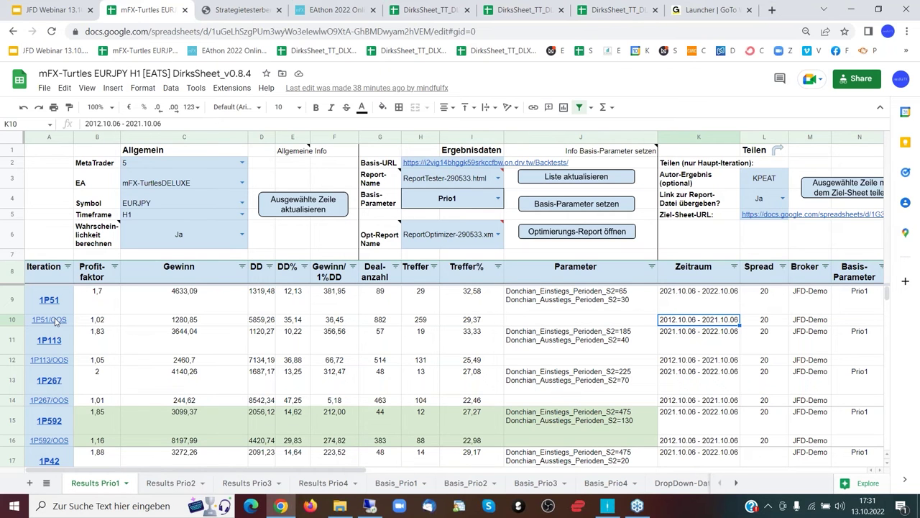
- Open the linked 1P51/OOS report and check its Donchian S2 entry and exit periods
mouse_move(55, 322)
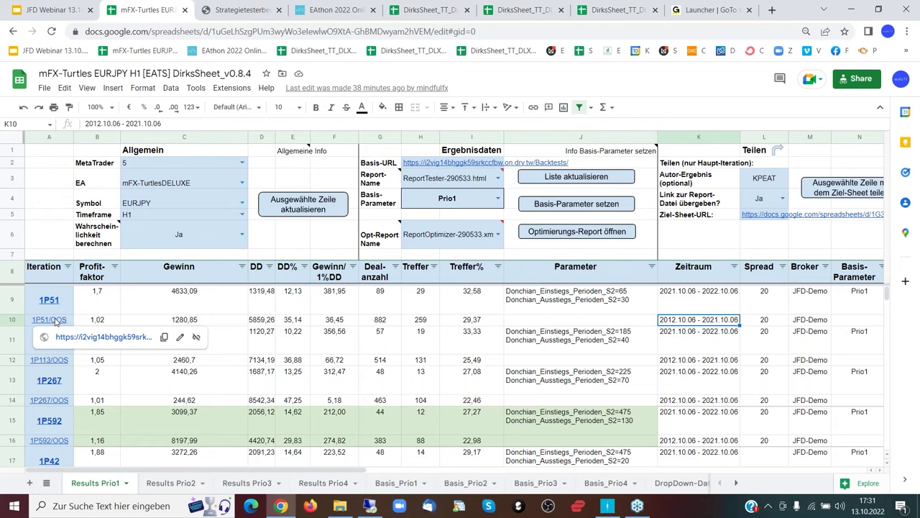
left_click(56, 321)
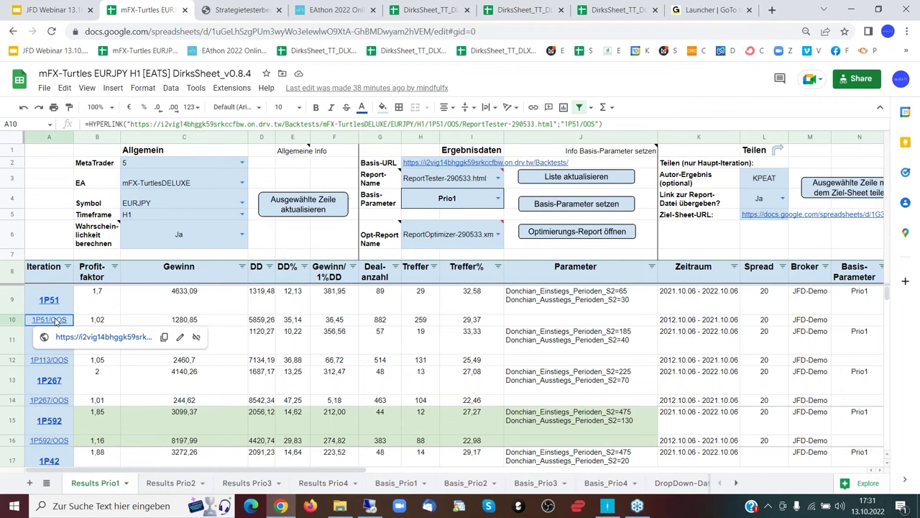
left_click(101, 337)
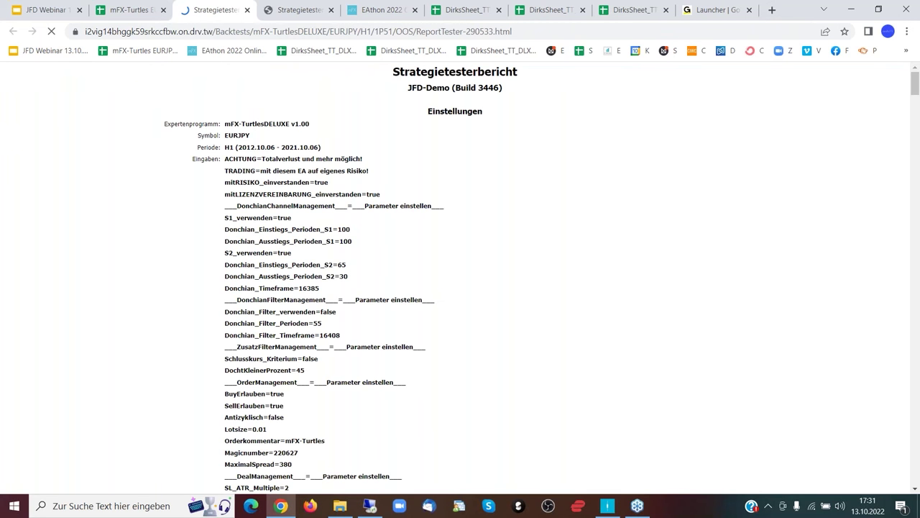
scroll(345, 193, "down", 1)
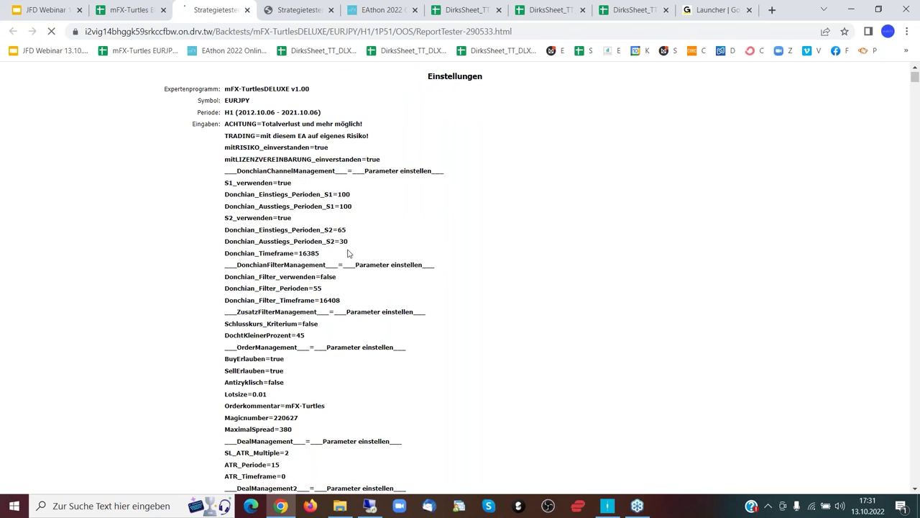
double_click(342, 229)
double_click(344, 242)
- Examine the 1P51/OOS report's result figures and balance chart, comparing them with the "Picasso"-Problem slide of the webinar presentation
scroll(407, 279, "down", 1)
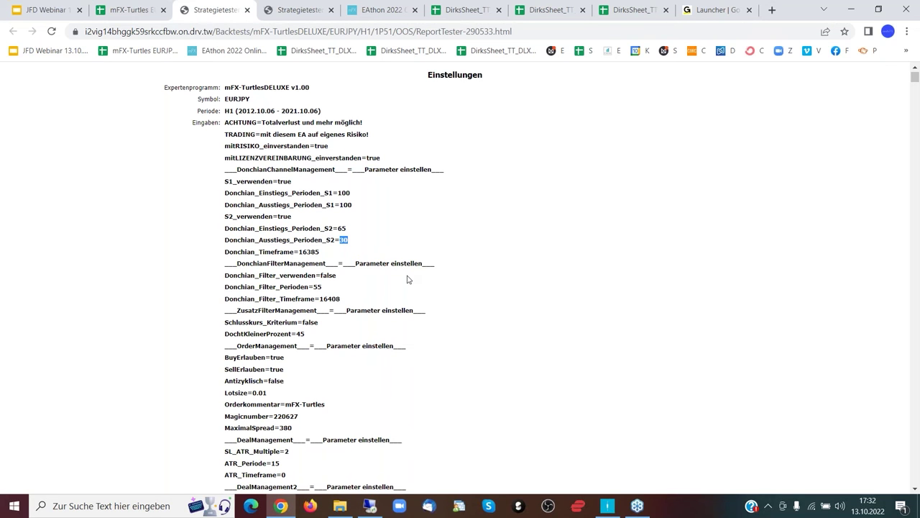
scroll(407, 279, "down", 1)
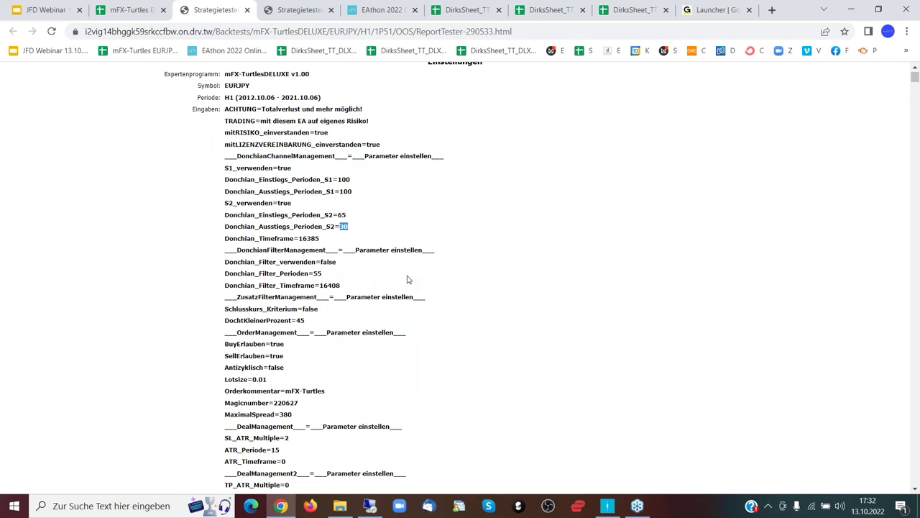
scroll(407, 279, "down", 8)
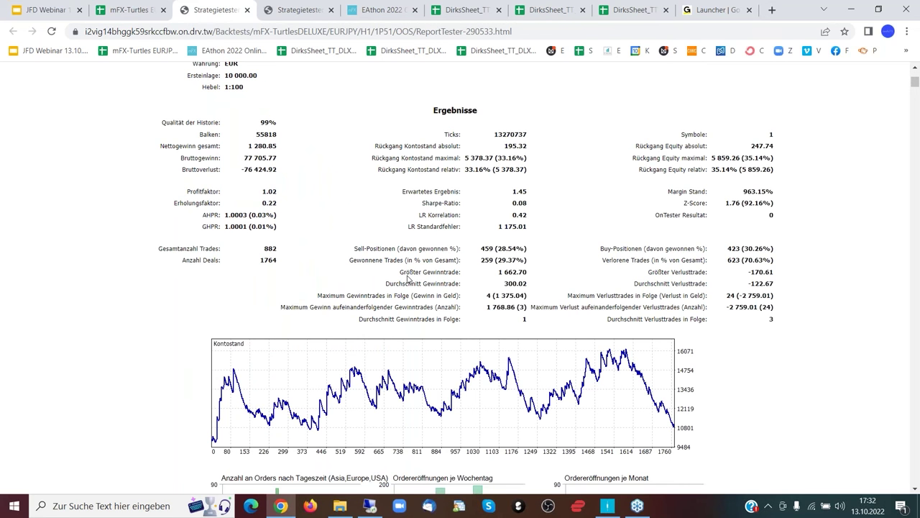
scroll(407, 279, "down", 2)
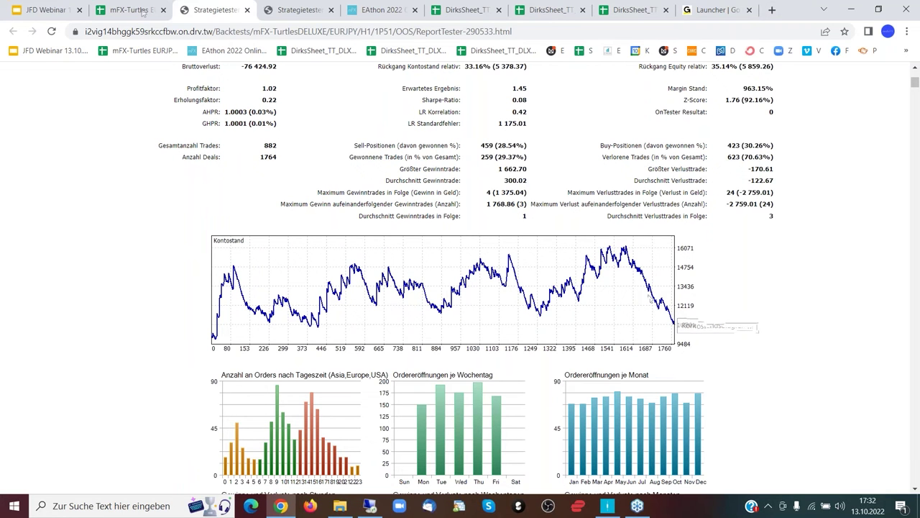
left_click(68, 7)
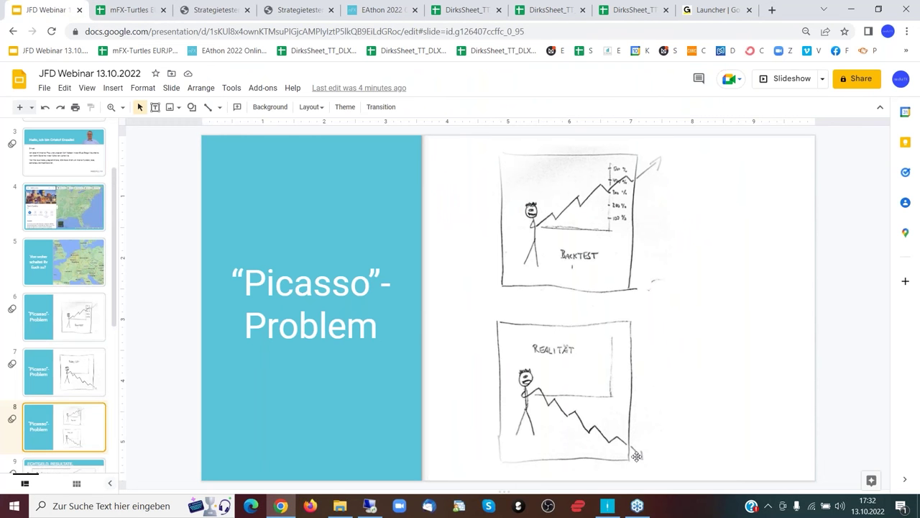
key("ctrl+3")
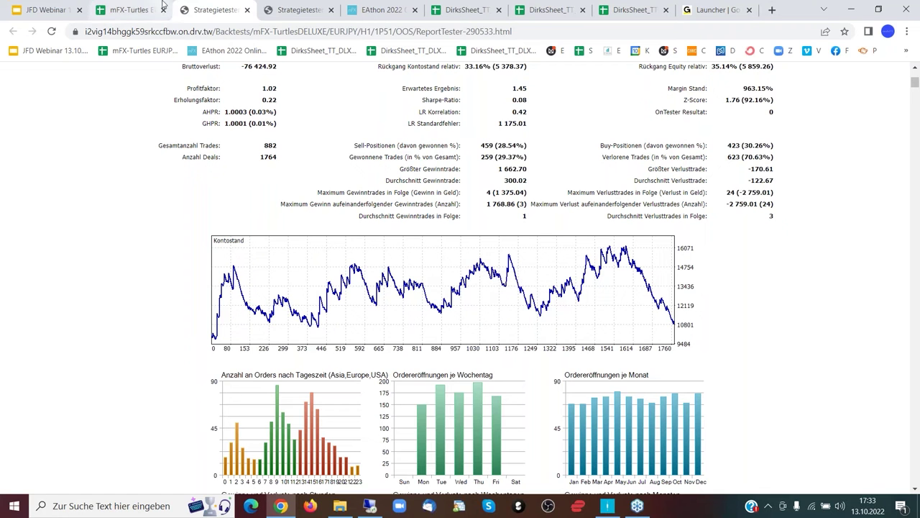
- Return to the EURJPY sheet and check the profit factor and Donchian S2 parameters of iteration 1P592
left_click(120, 10)
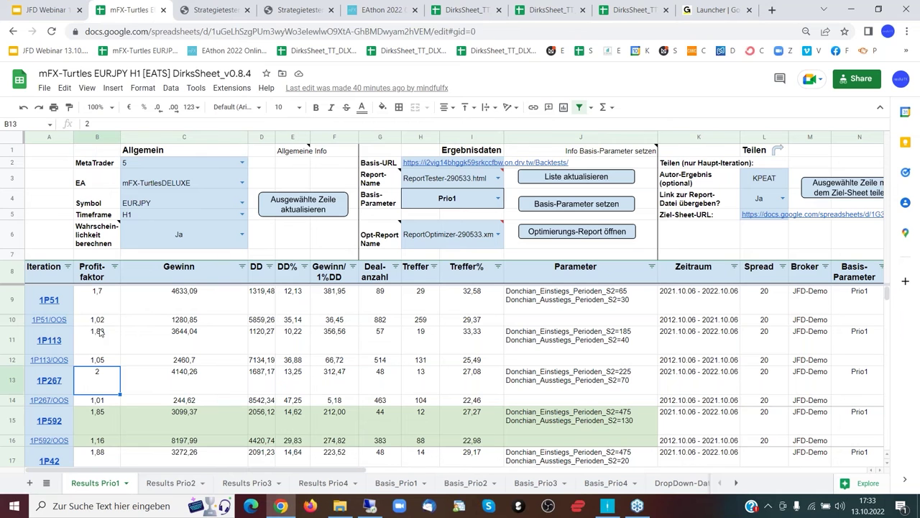
left_click(97, 422)
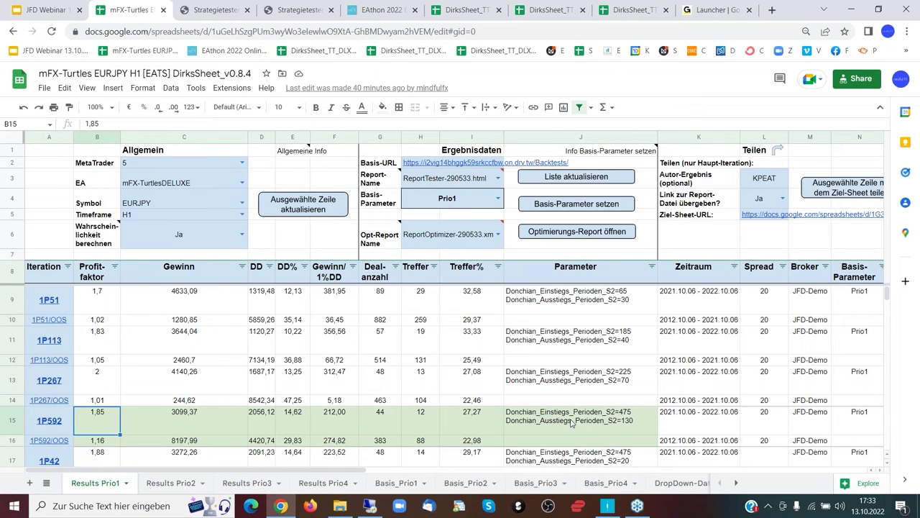
left_click(572, 423)
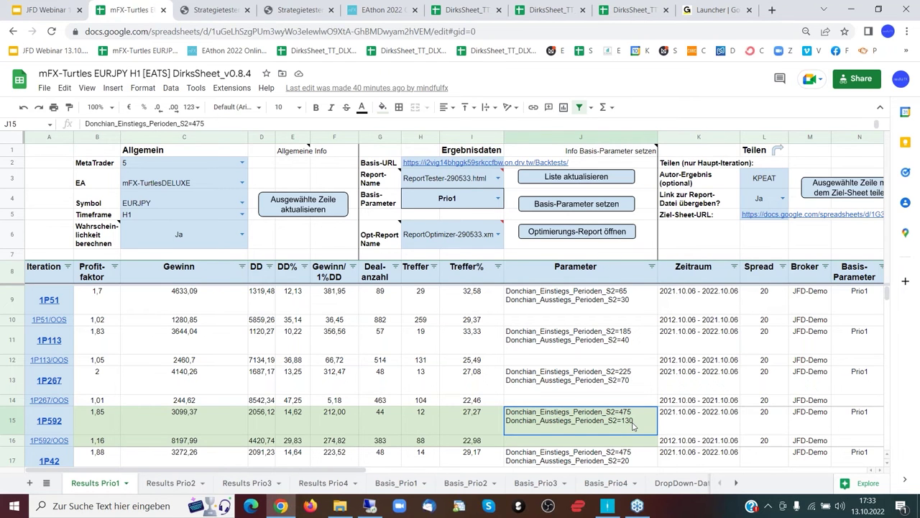
key("Return")
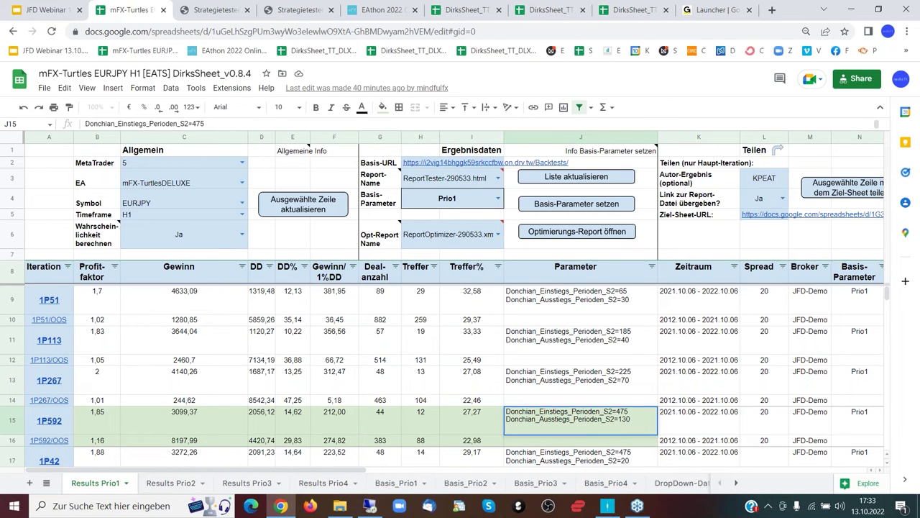
key("Escape")
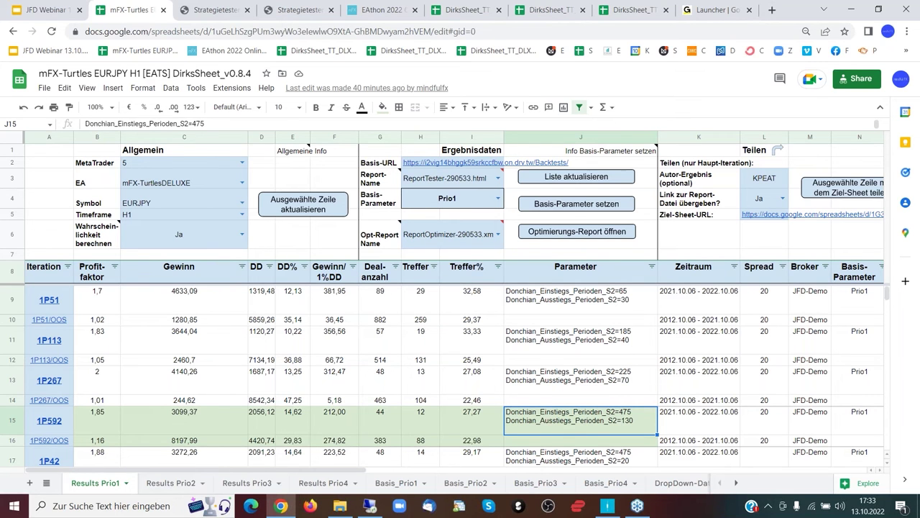
- Compare the Gewinn values of 1P592 and 1P592/OOS with those of 1P51 and 1P51/OOS
left_click(184, 420)
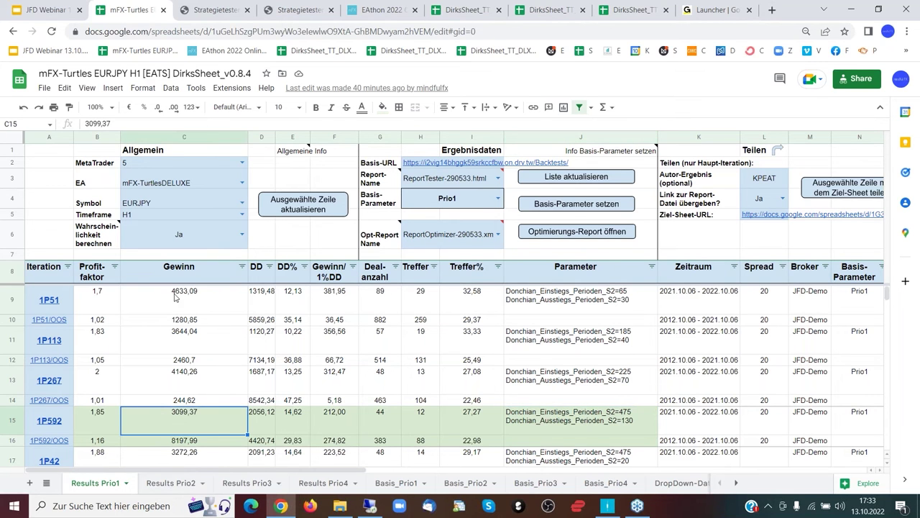
left_click(174, 297)
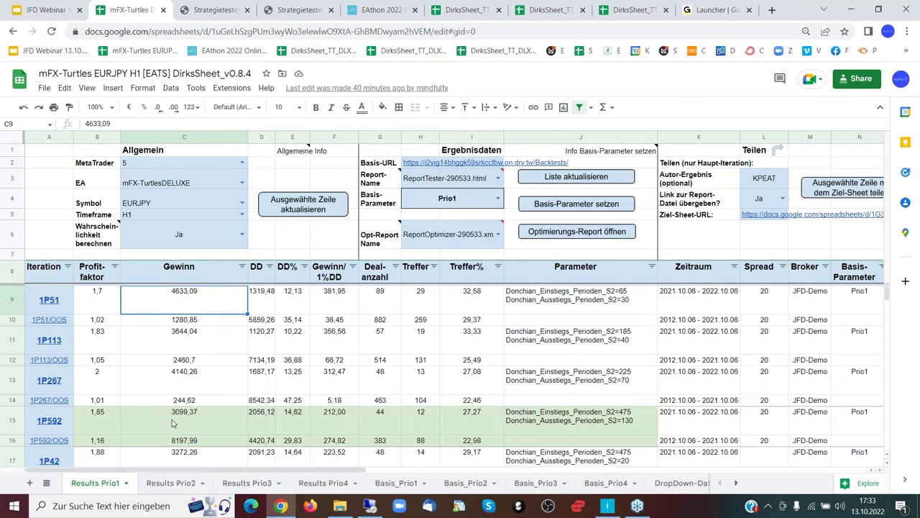
left_click(106, 423)
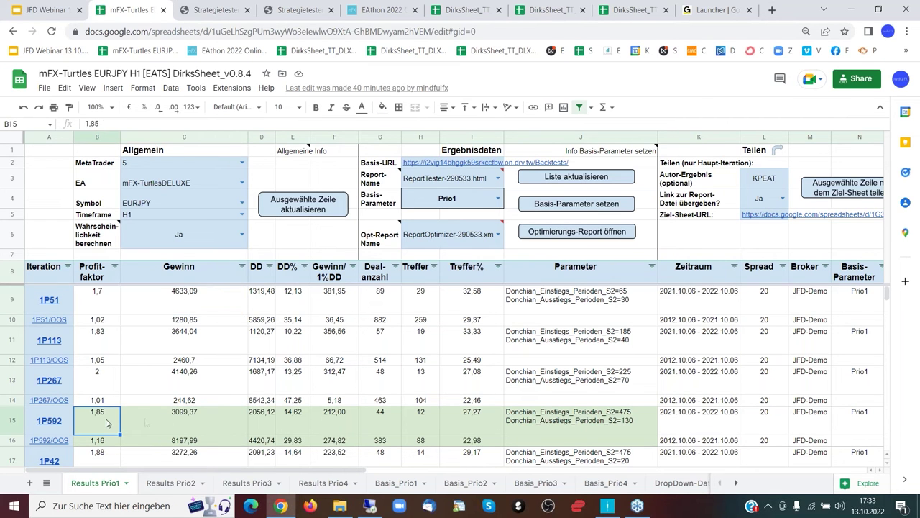
left_click(174, 427)
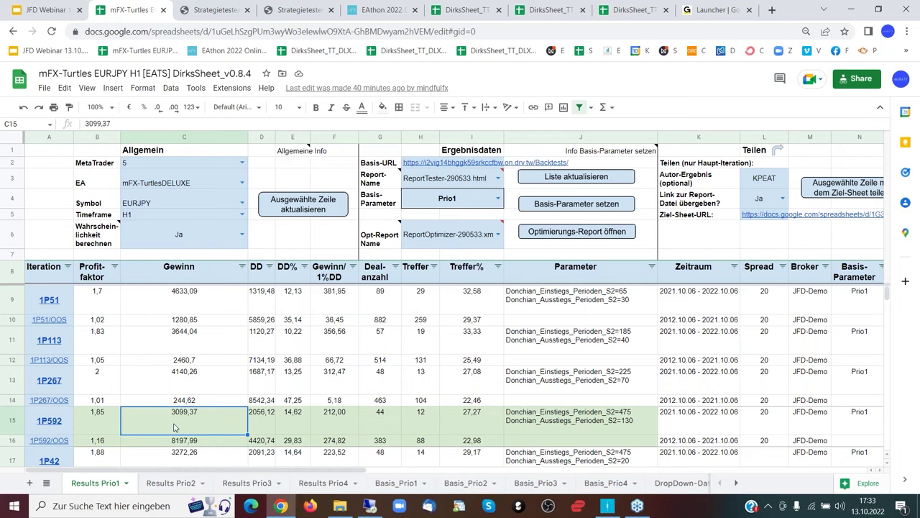
left_click(188, 442)
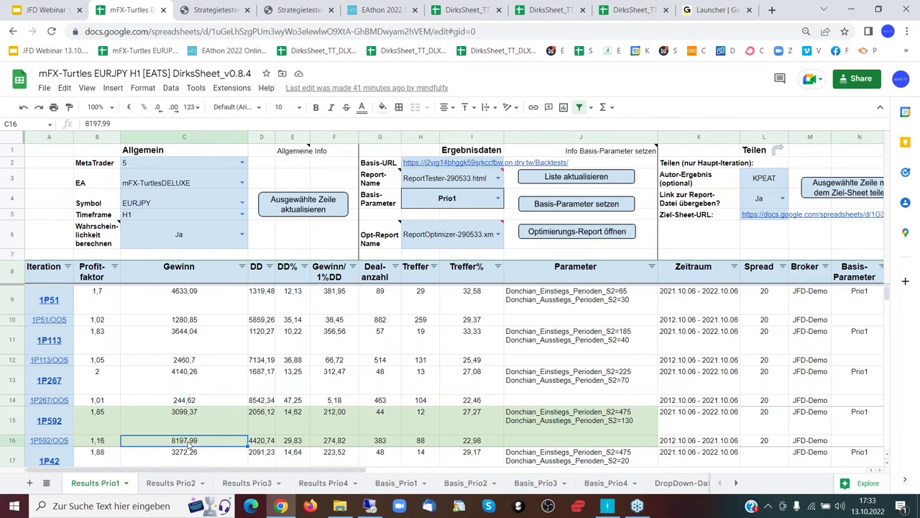
left_click(183, 324)
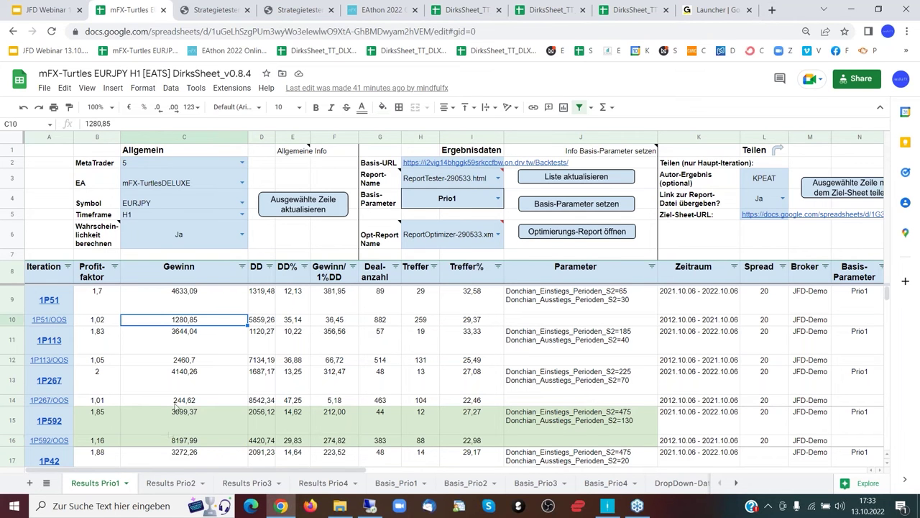
left_click(166, 443)
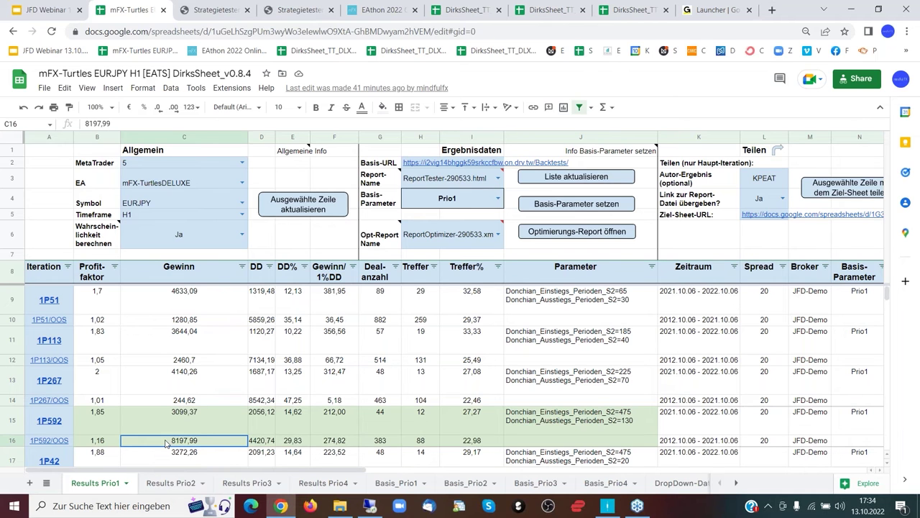
- Open the linked strategy tester report of iteration 1P592/OOS
mouse_move(54, 441)
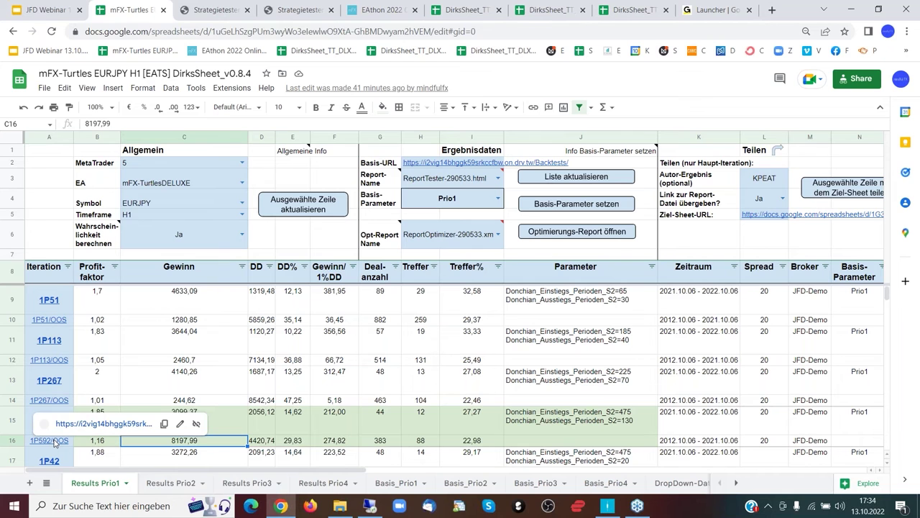
left_click(55, 443)
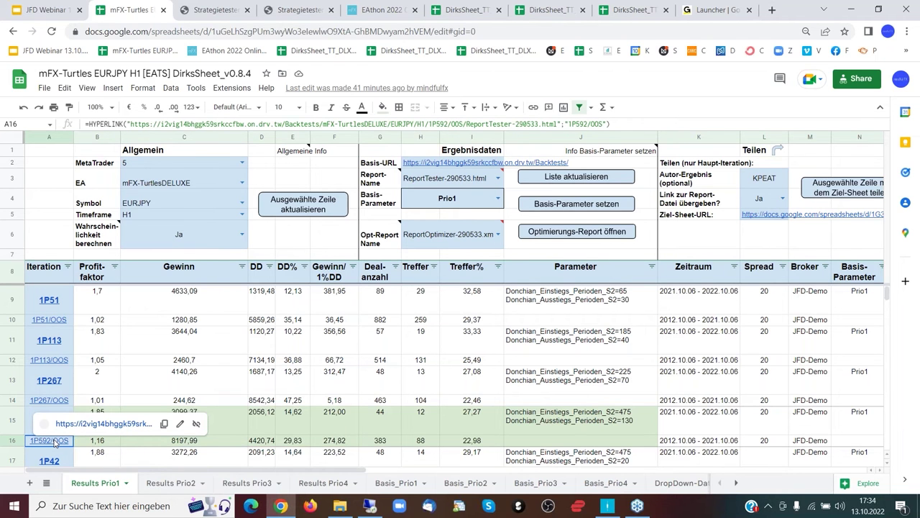
left_click(105, 423)
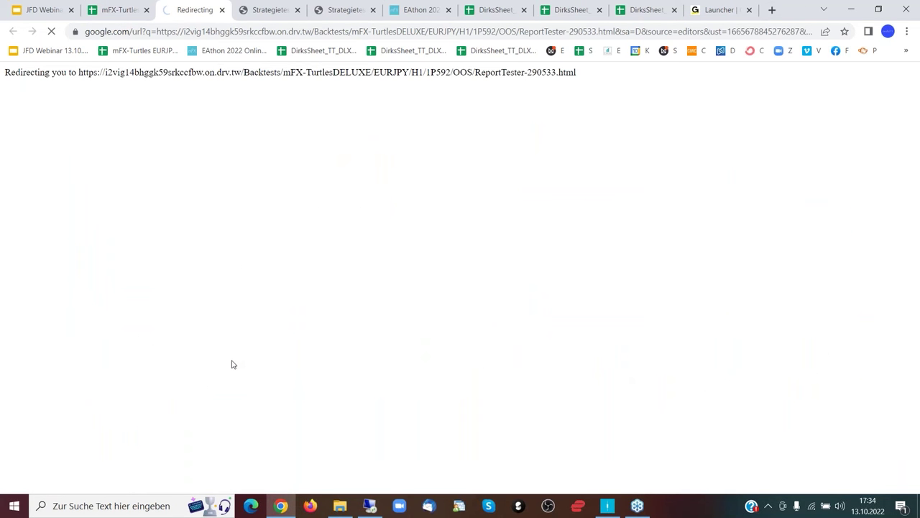
- Go back to the EURJPY sheet and compare the DD% values of 1P592 and 1P592/OOS
left_click(124, 10)
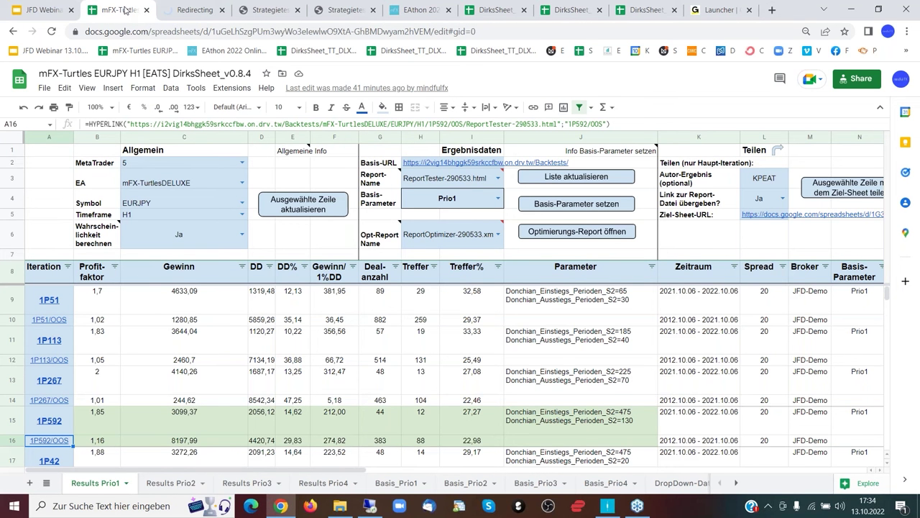
key("Right")
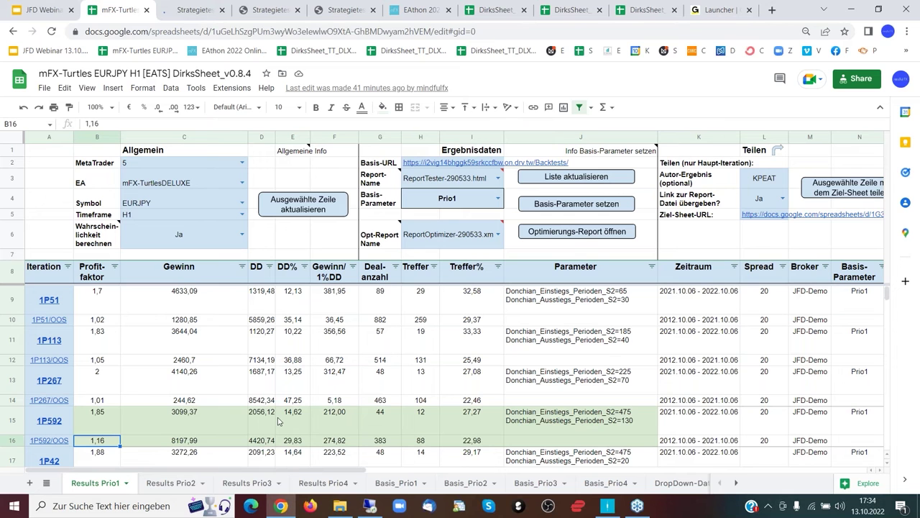
key("Right")
key("Right")
key("Right")
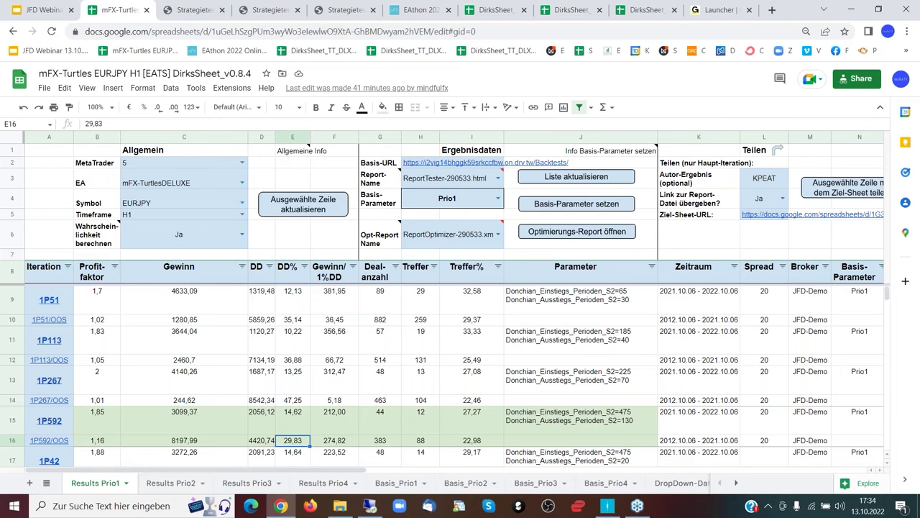
left_click(292, 426)
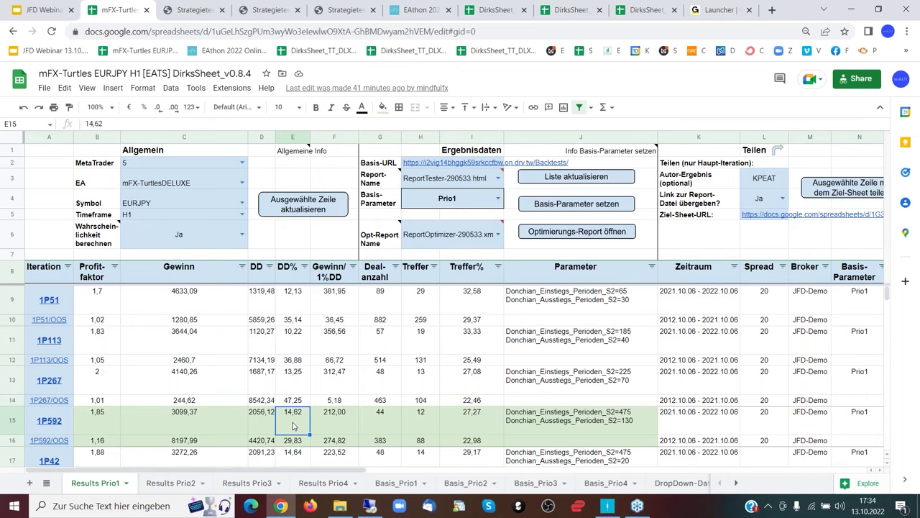
key("Down")
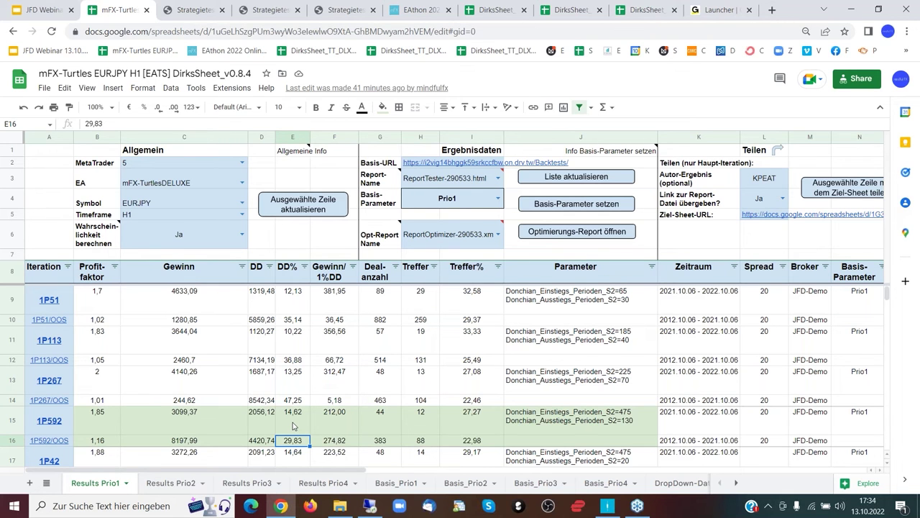
- Compare the balance chart in the 1P592/OOS report with the one in the 1P51/OOS report
left_click(193, 12)
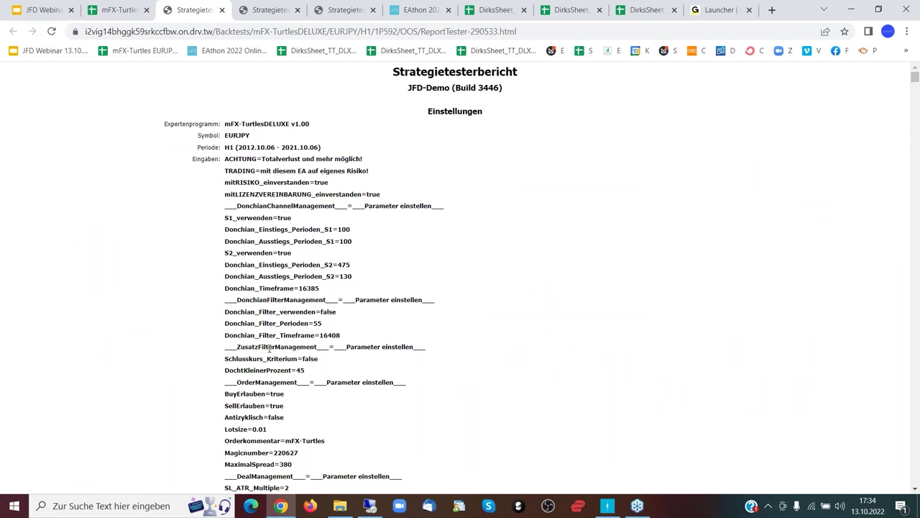
scroll(216, 338, "down", 15)
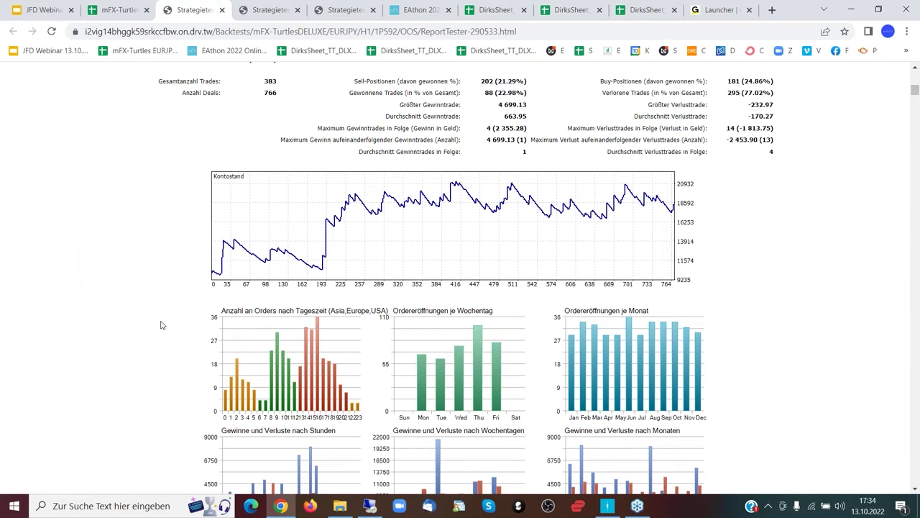
left_click(270, 10)
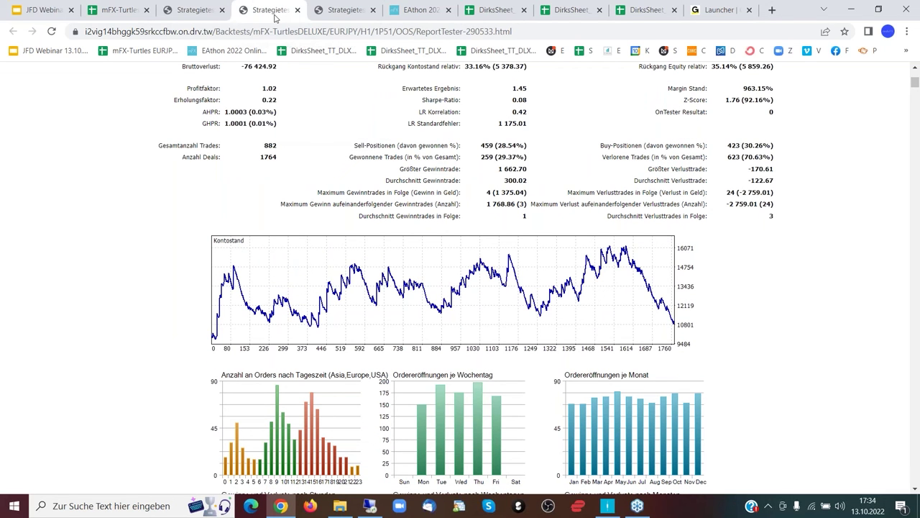
key("ctrl+shift+Tab")
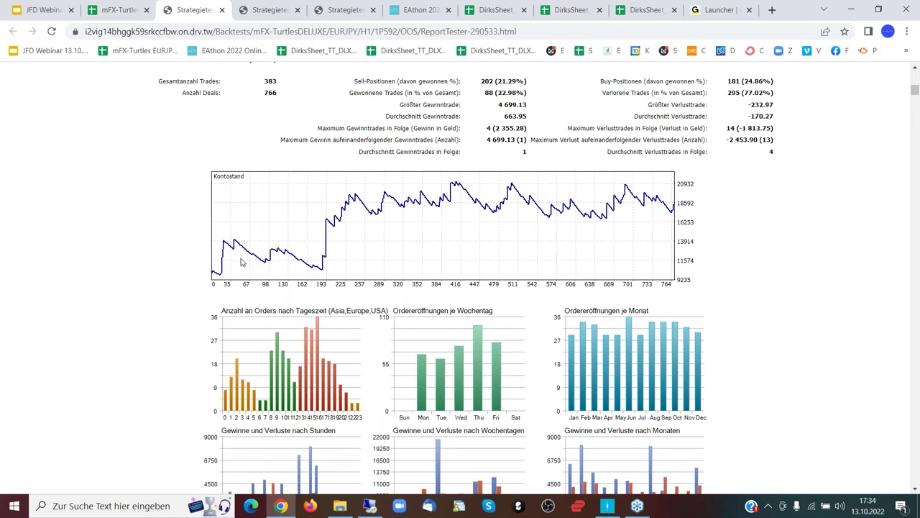
key("ctrl+Tab")
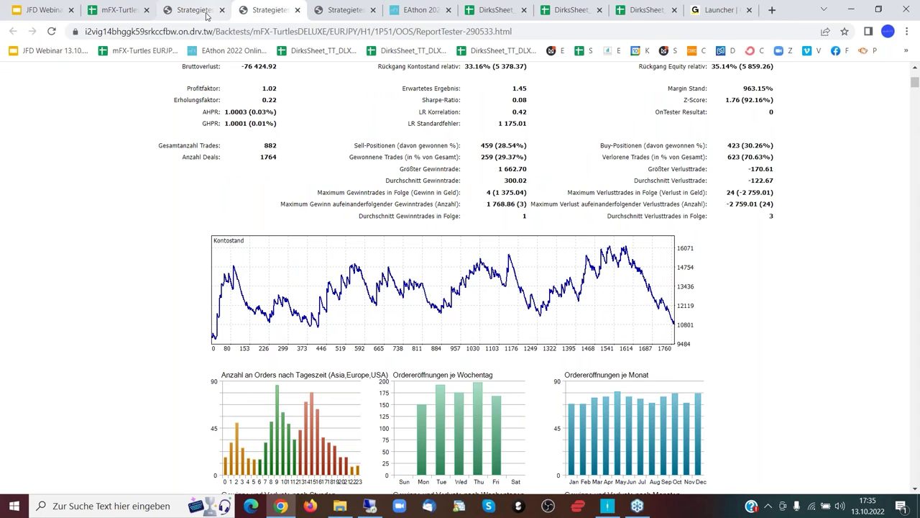
- Check the 1P592/OOS report again, return to the EURJPY sheet and open the linked strategy tester report of iteration 1P592
left_click(207, 11)
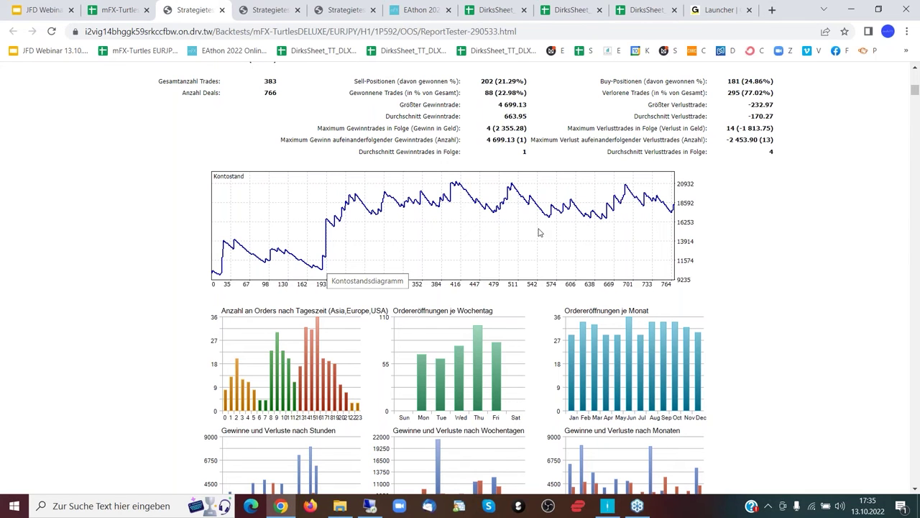
left_click(115, 10)
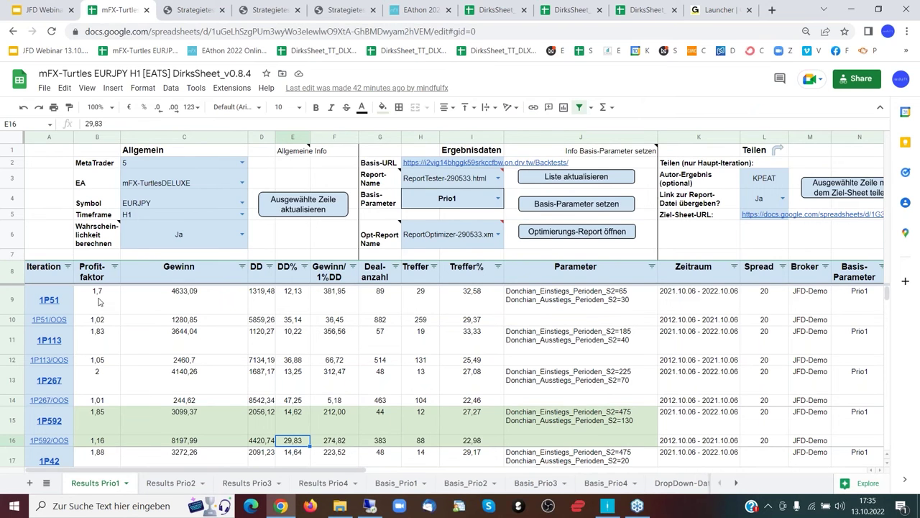
left_click(284, 152)
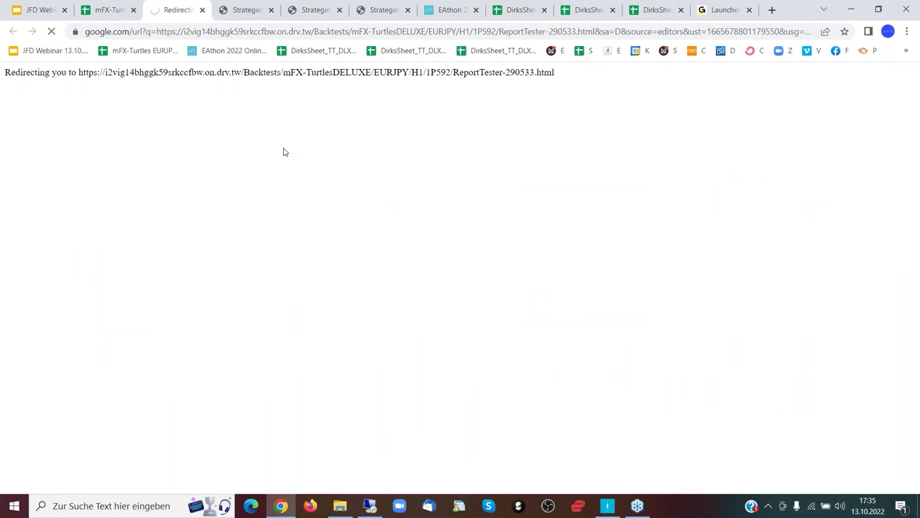
left_click(108, 10)
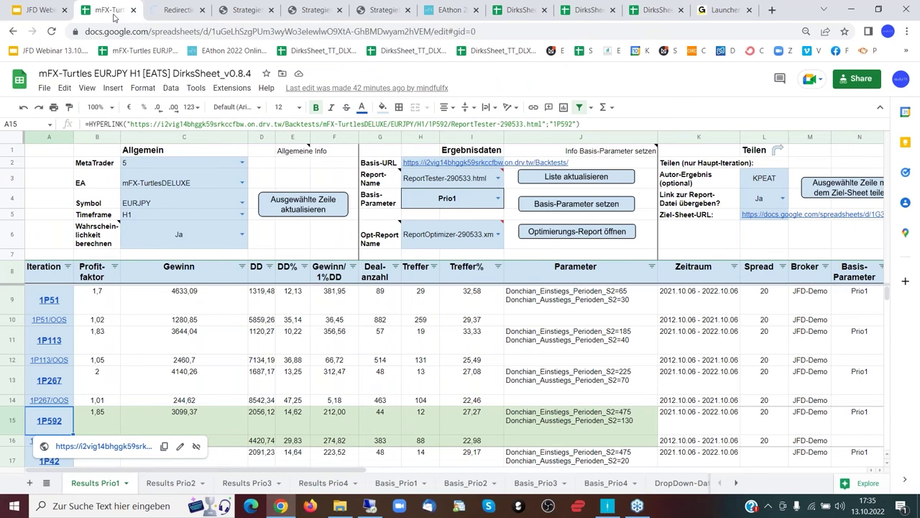
left_click(161, 10)
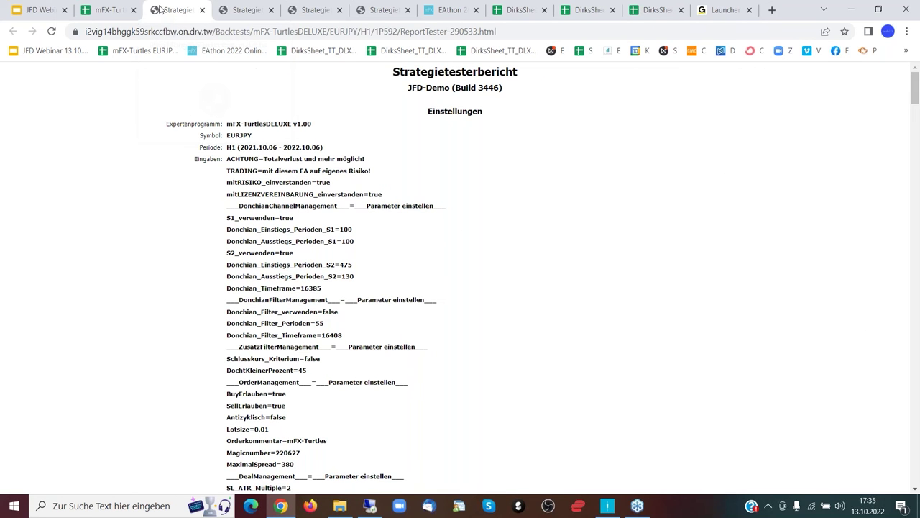
- Examine the balance chart and the percentage of winning trades in the 1P592 report, comparing them with the 1P592/OOS report
scroll(345, 338, "down", 15)
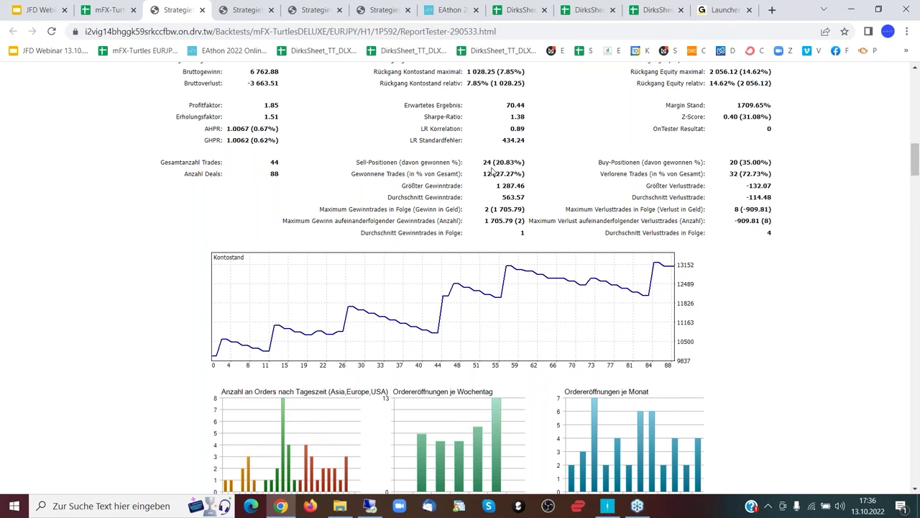
scroll(493, 171, "up", 1)
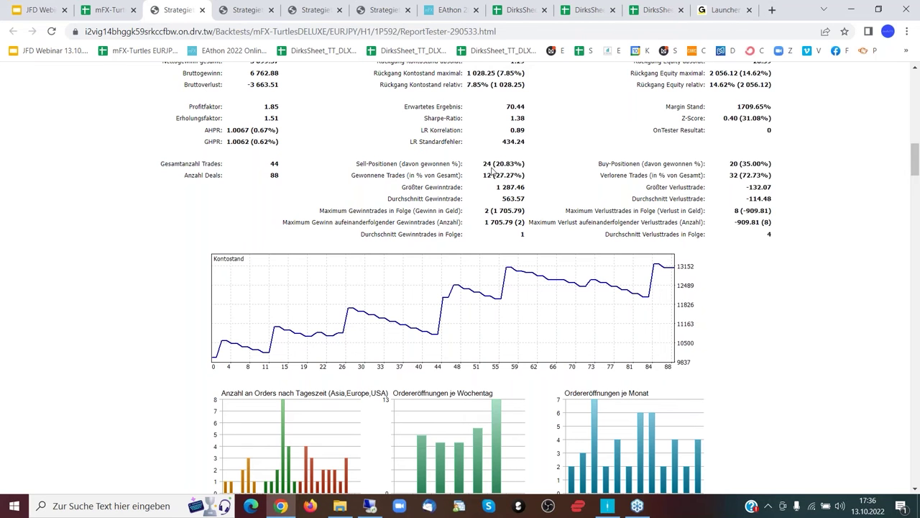
scroll(492, 170, "up", 1)
scroll(492, 170, "up", 1)
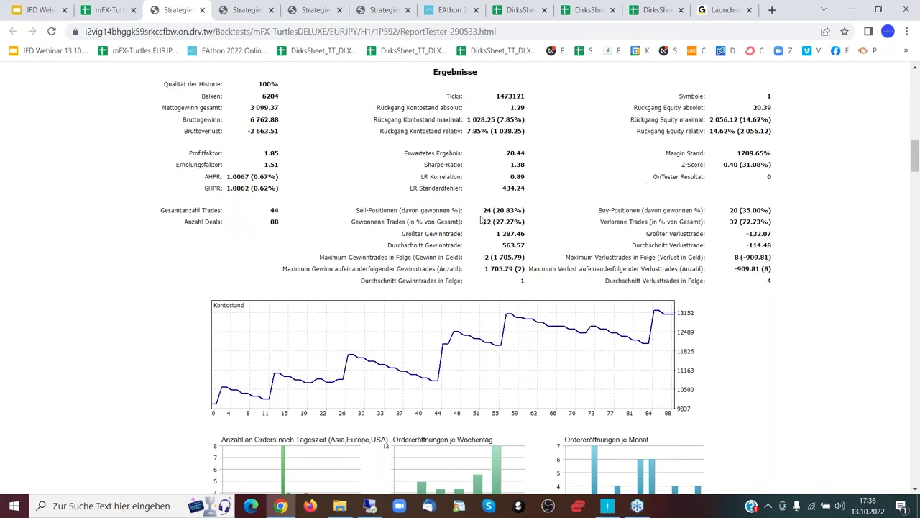
left_click_drag(483, 222, 505, 222)
left_click(489, 219)
left_click_drag(492, 221, 526, 222)
left_click(223, 18)
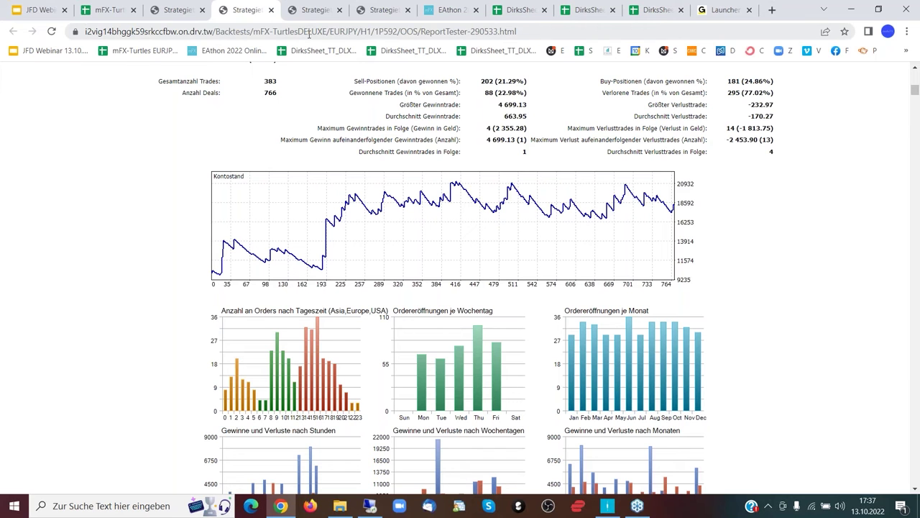
- Switch to MetaTrader 5 and check the Einstiegs- and Ausstiegs-Periodik values for S1 and S2 in the strategy tester's inputs
mouse_move(112, 16)
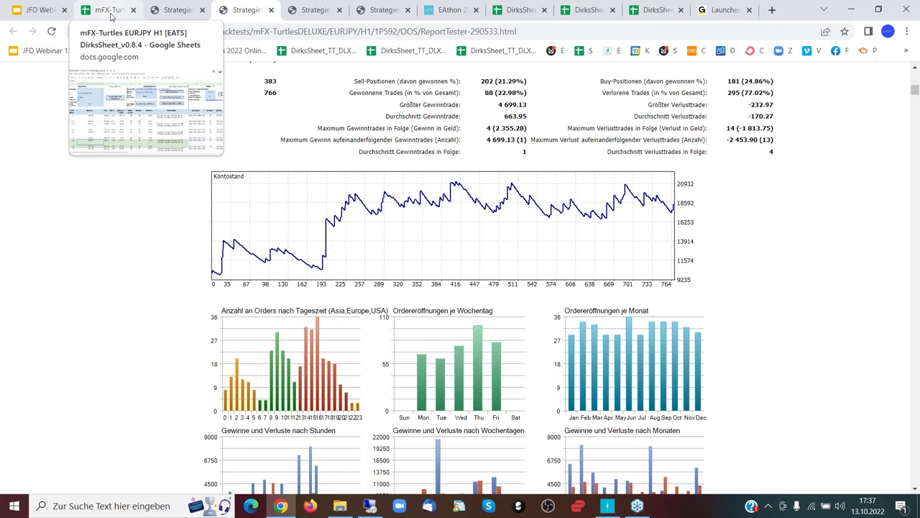
left_click(111, 10)
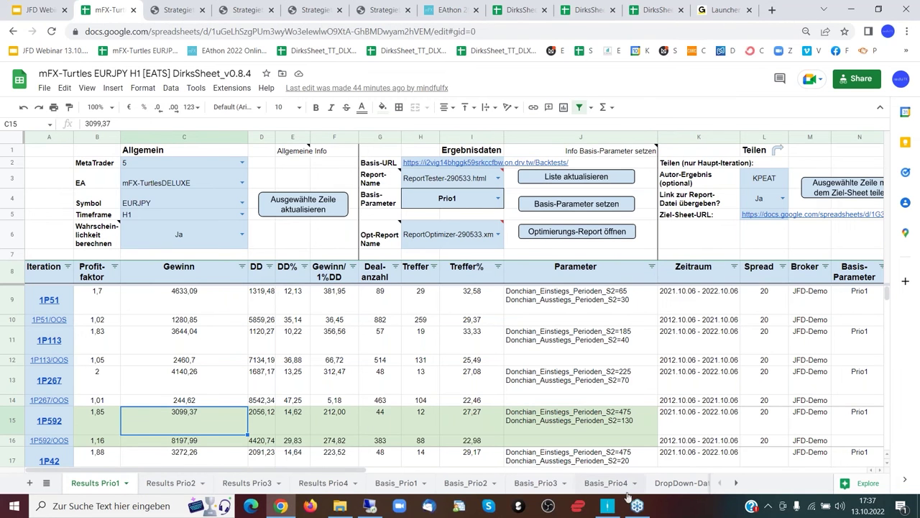
left_click(607, 509)
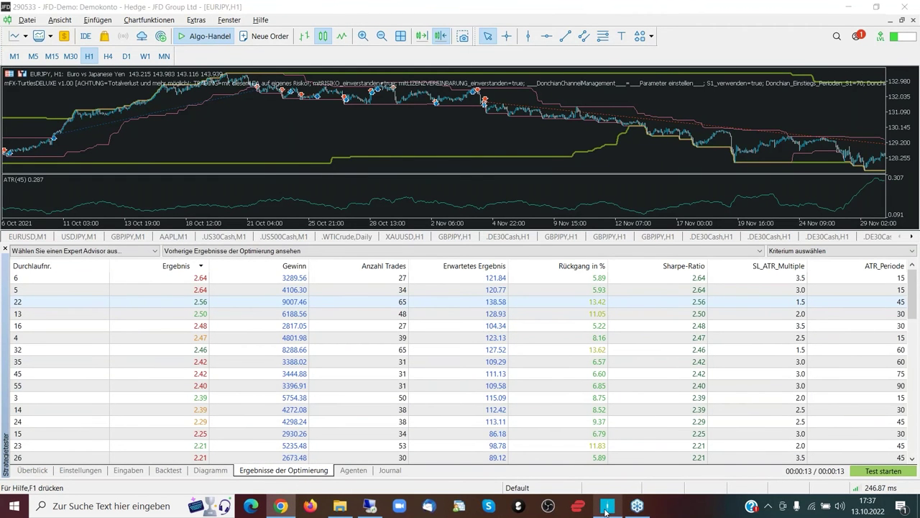
double_click(39, 352)
left_click(108, 361)
left_click(277, 386)
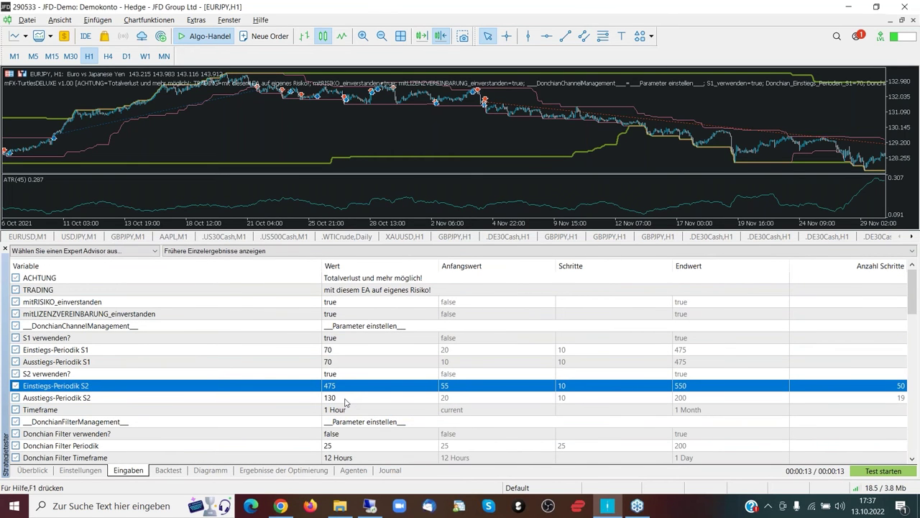
key("Up")
key("Up")
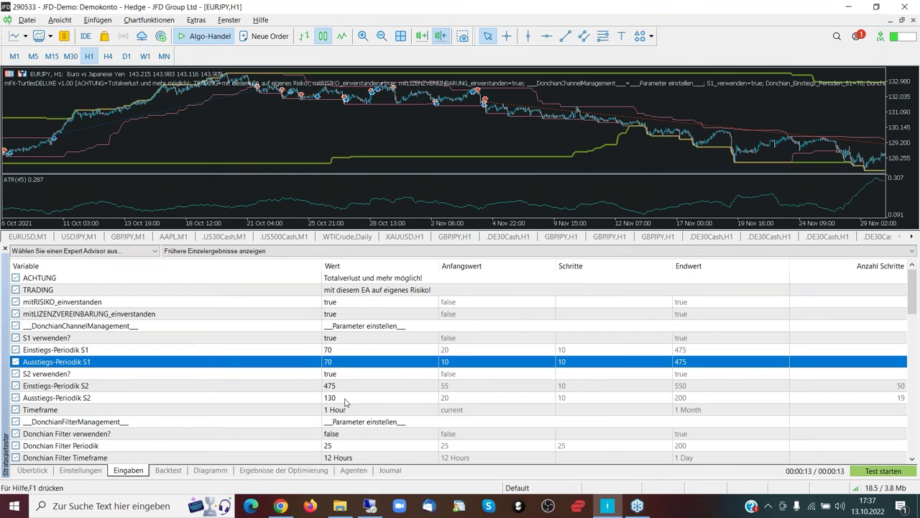
key("Up")
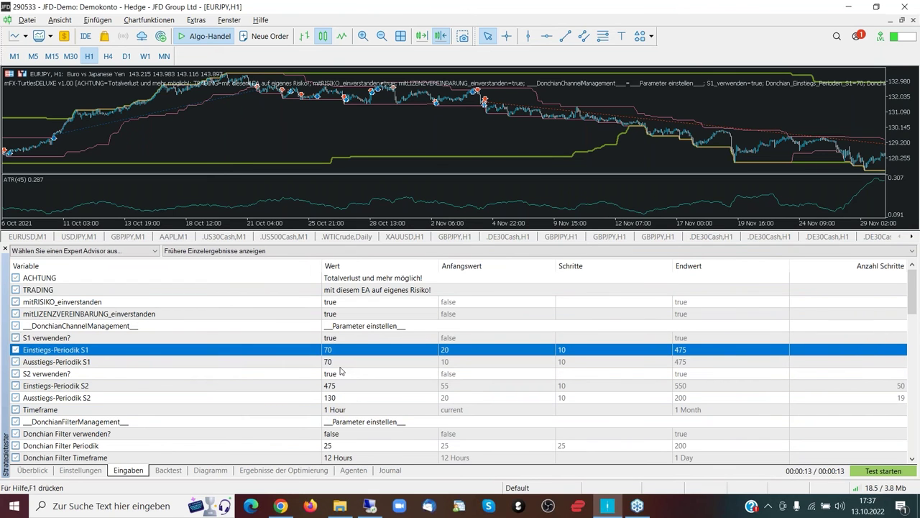
key("Down")
key("Up")
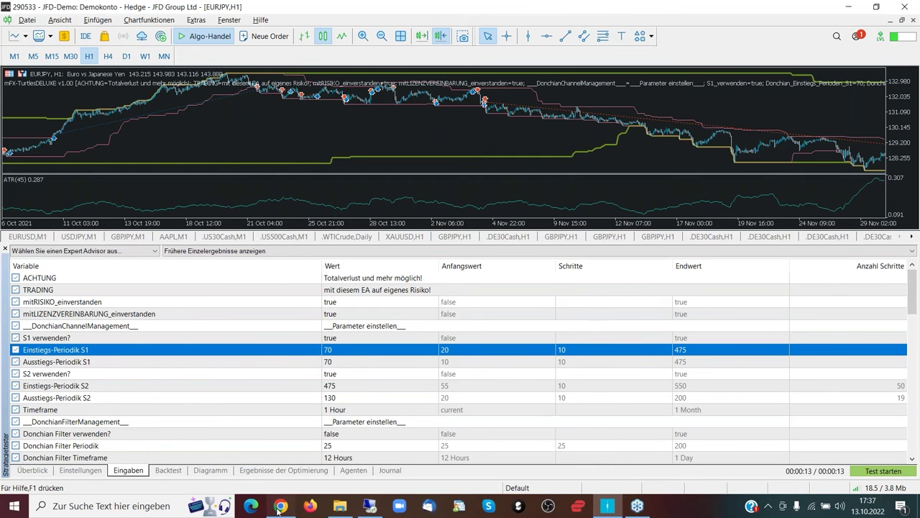
- Switch back to Chrome and compare the highlighted rows' Donchian parameters on the Results Prio1 and Results Prio2 sheets
left_click(279, 507)
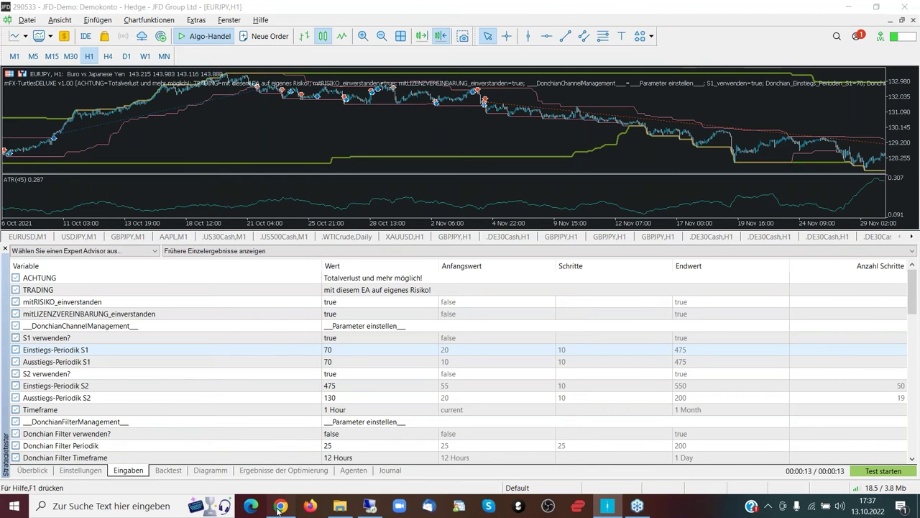
left_click(280, 506)
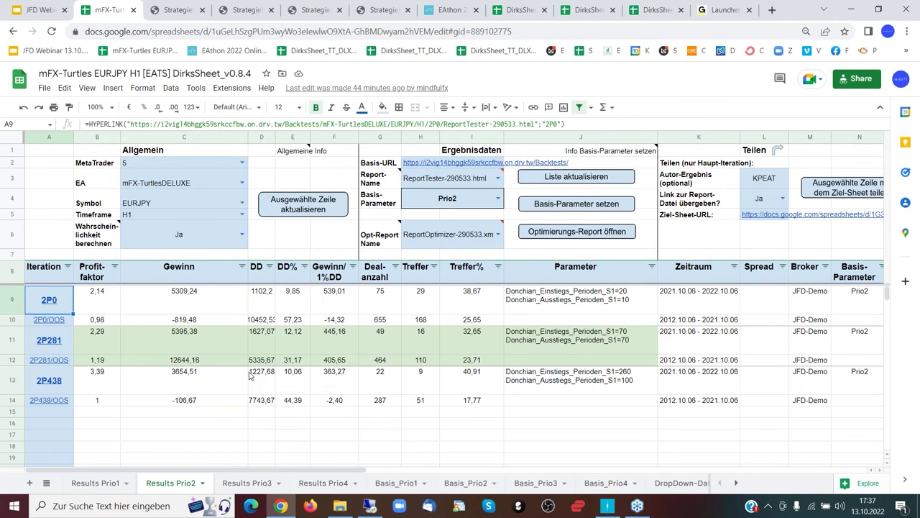
key("ctrl+shift+Page_Up")
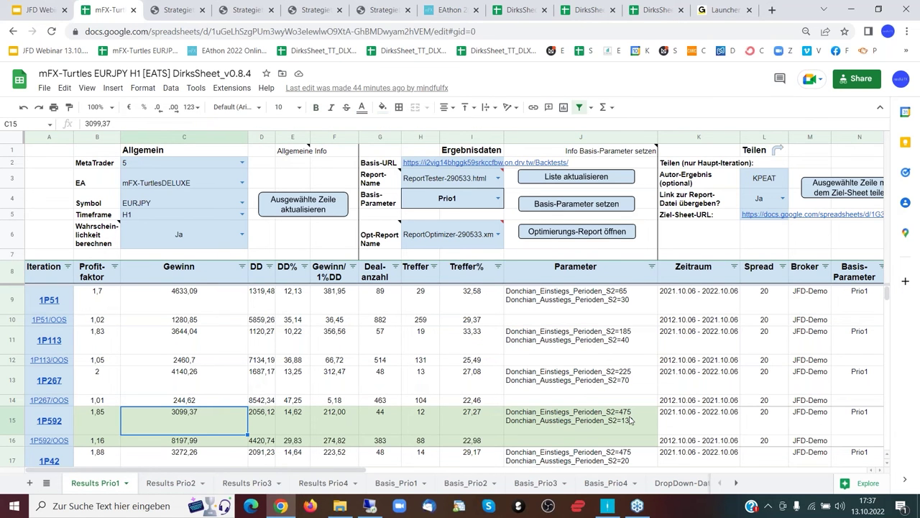
key("ctrl+shift+Page_Down")
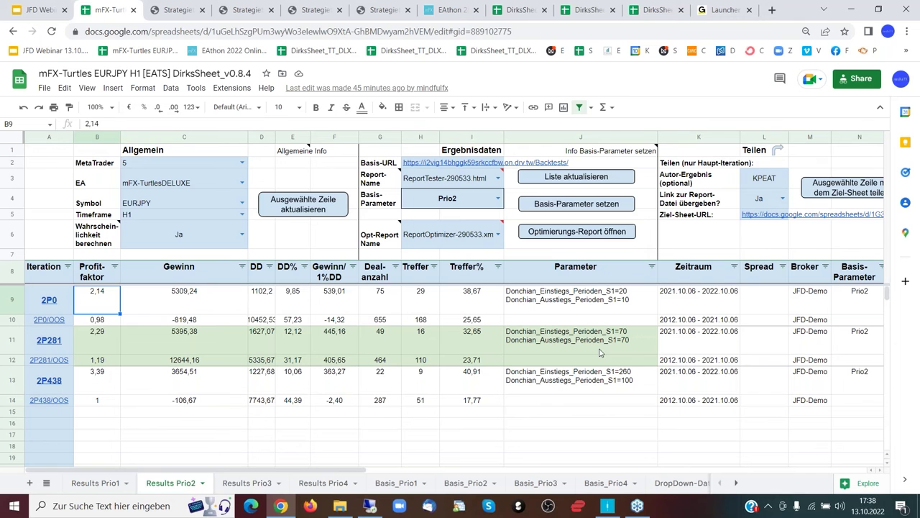
- Compare the Gewinn values of 2P0, 2P0/OOS and 2P281 on the Results Prio2 sheet
left_click(177, 306)
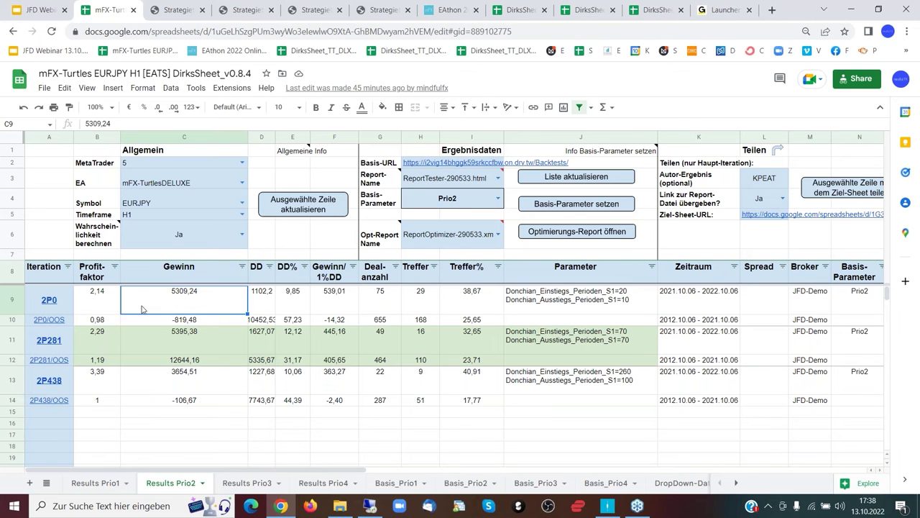
left_click(185, 323)
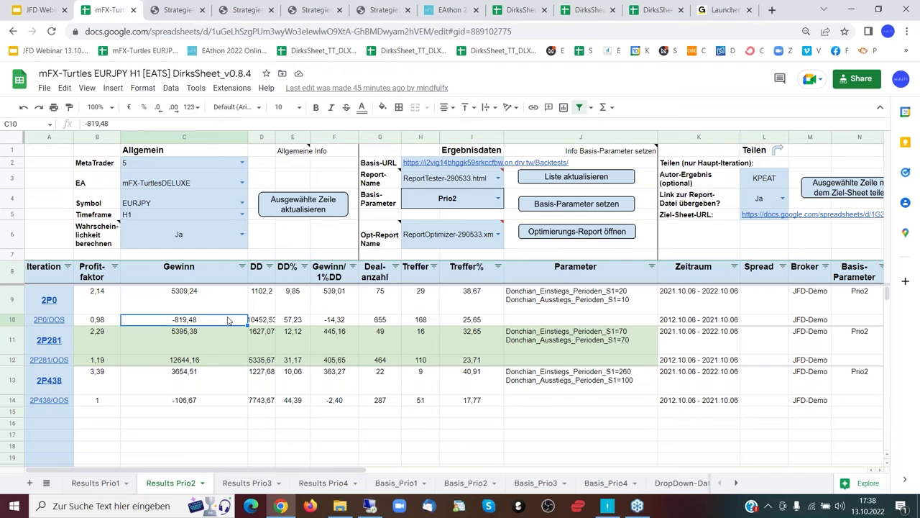
key("Down")
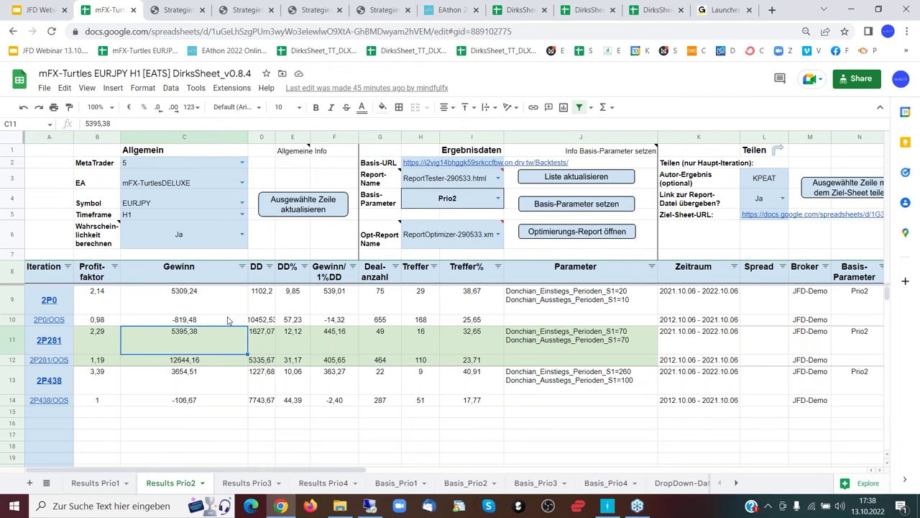
- Read the 2P281 row from Profitfaktor through Parameter, and open the linked strategy tester reports of 2P281 and 2P281/OOS
key("Left")
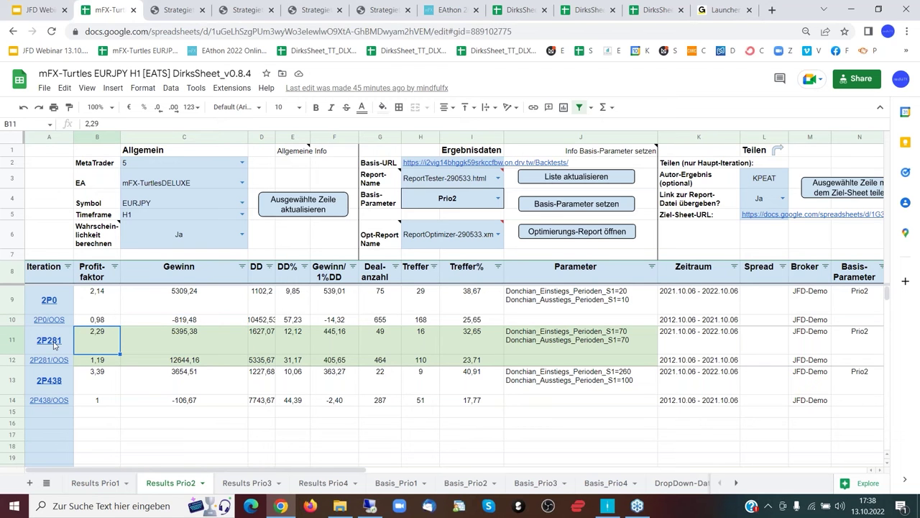
mouse_move(53, 345)
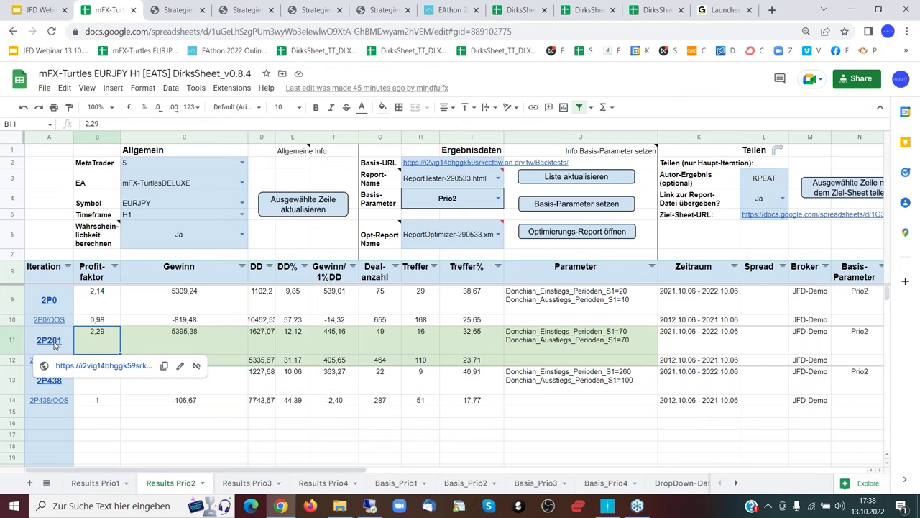
key("Right")
key("Right")
key("Right")
key("Right")
key("Right")
key("Right")
key("Right")
key("Right")
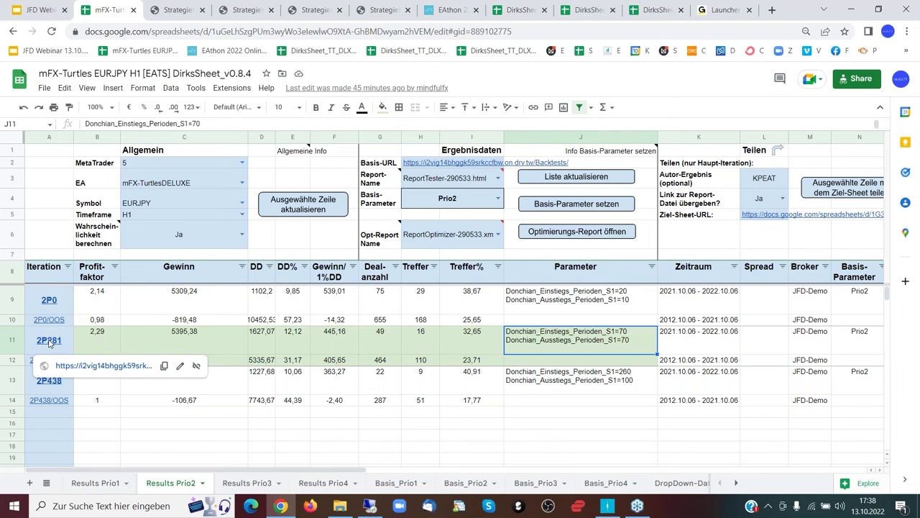
left_click(49, 343)
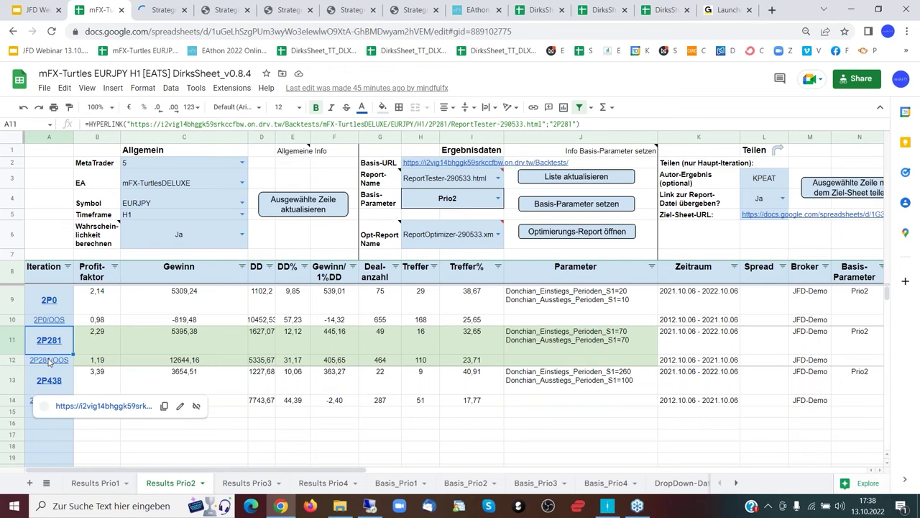
- Examine the Gewinn, DD and DD% values of iteration 2P281
left_click(182, 346)
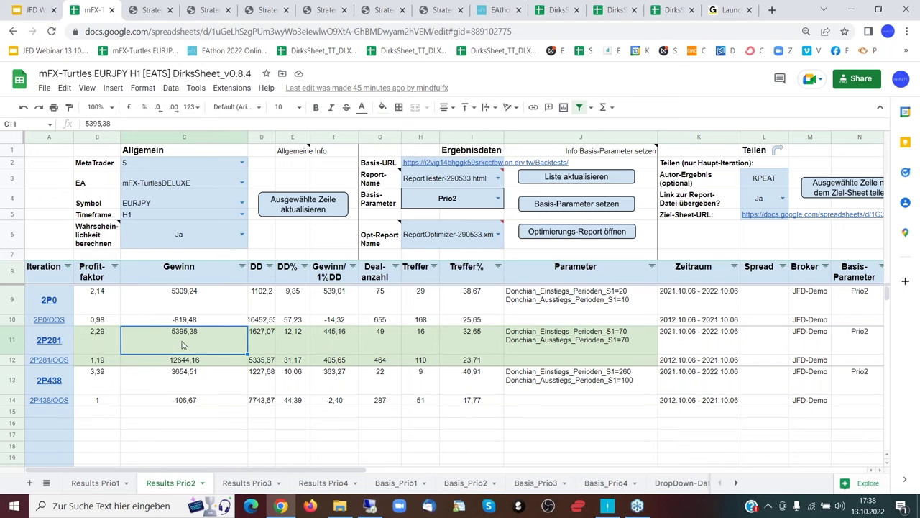
left_click(302, 337)
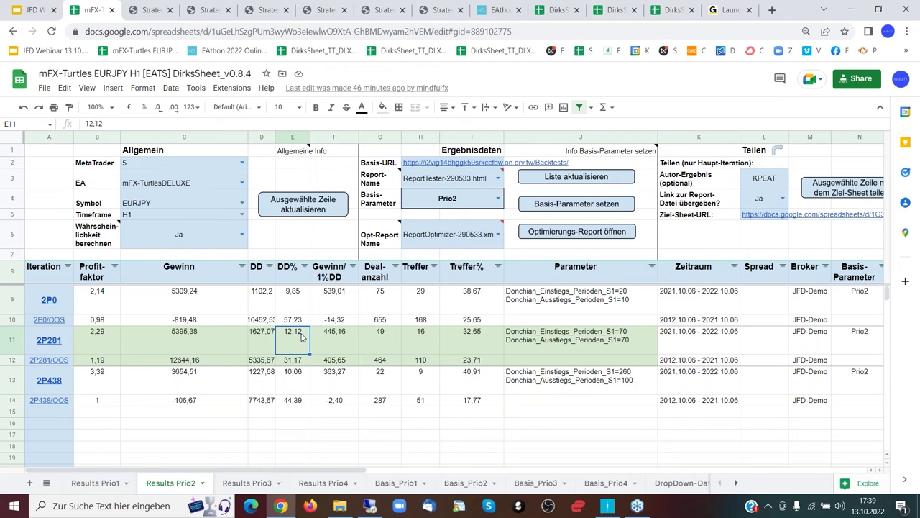
key("Left")
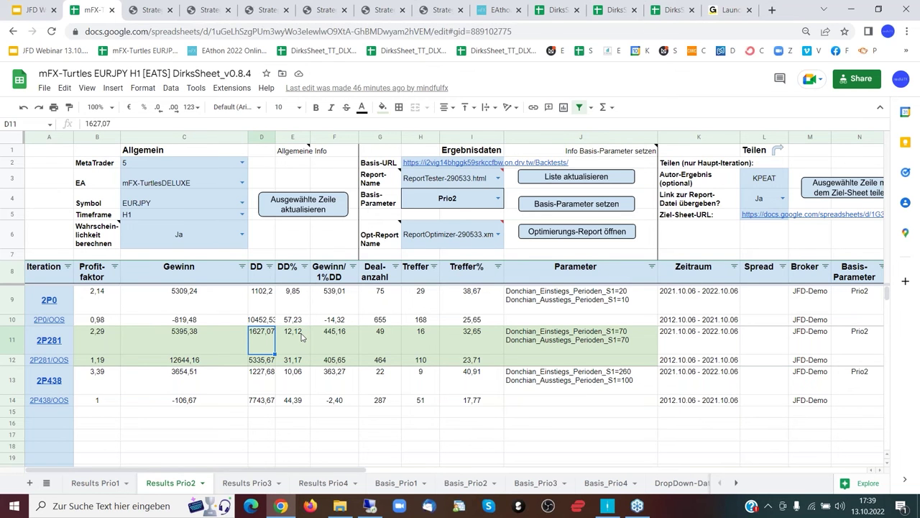
key("Left")
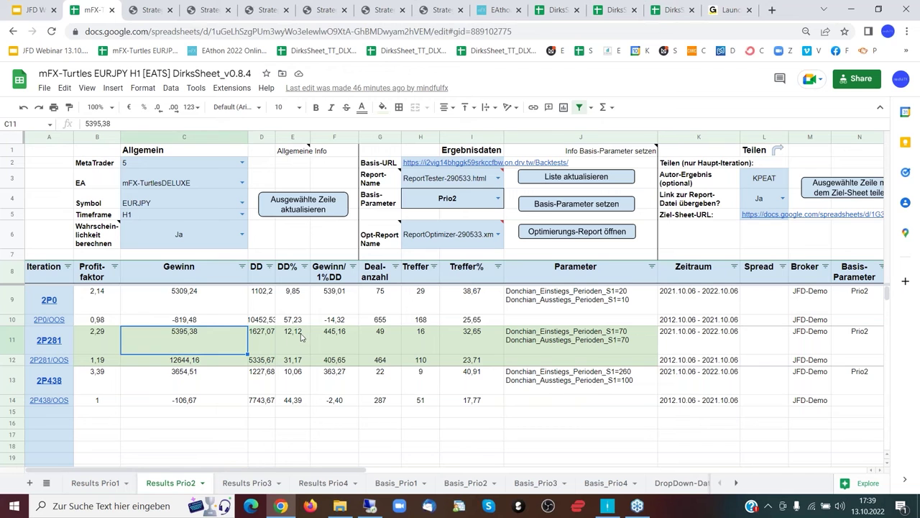
- Examine the out-of-sample values of 2P281/OOS, from Gewinn and Profitfaktor through Gewinn/1%DD and Treffer%
left_click(201, 365)
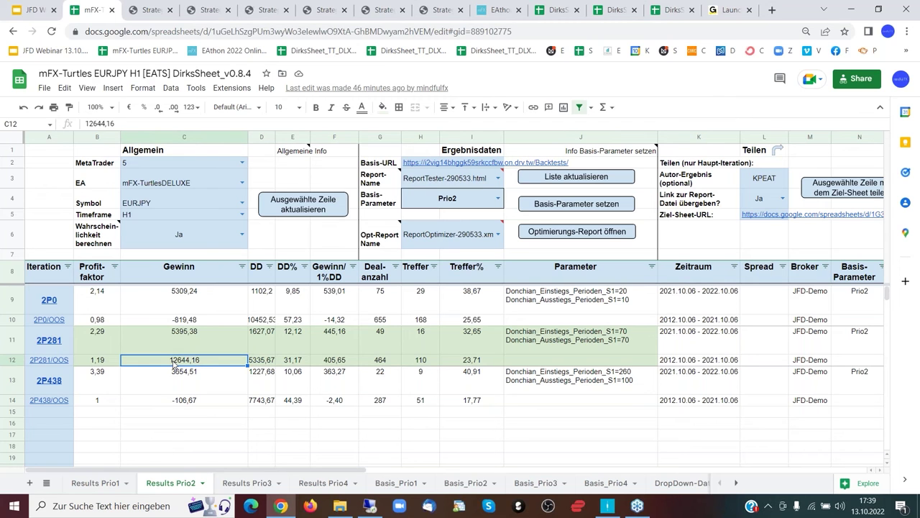
left_click(98, 364)
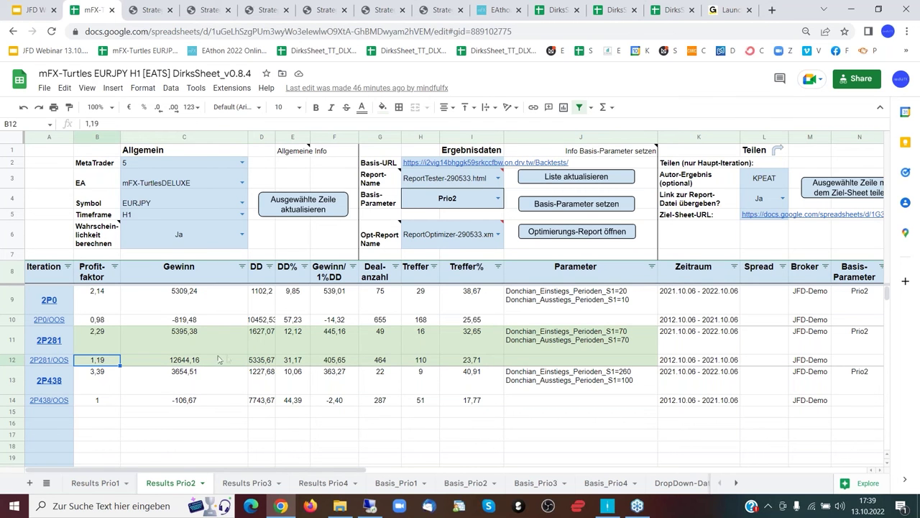
left_click(289, 362)
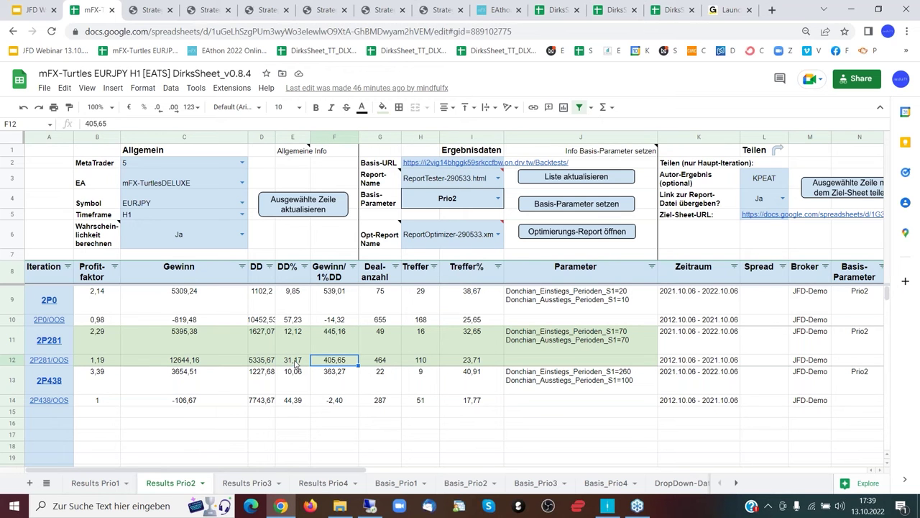
key("Right")
key("Right")
key("Right")
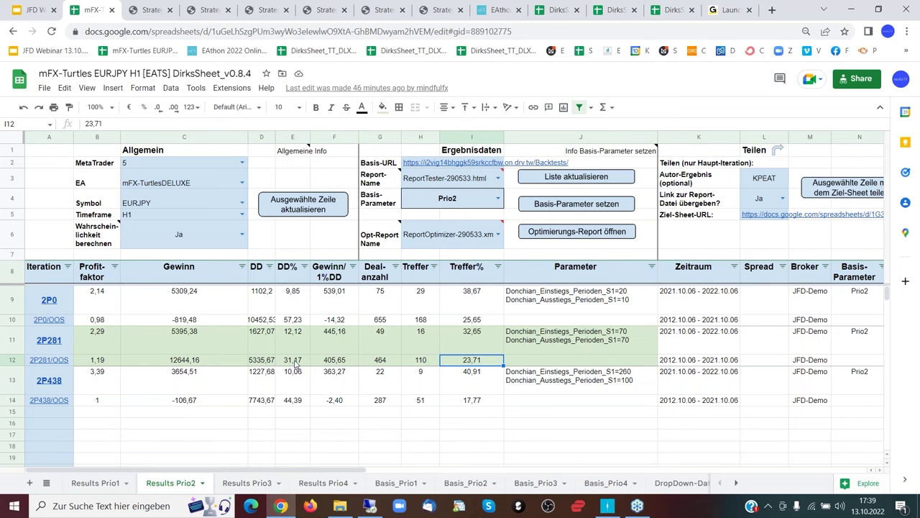
- Compare the Kontostand curves and result figures in the strategy tester reports of 2P281 and 2P281/OOS
key("Right")
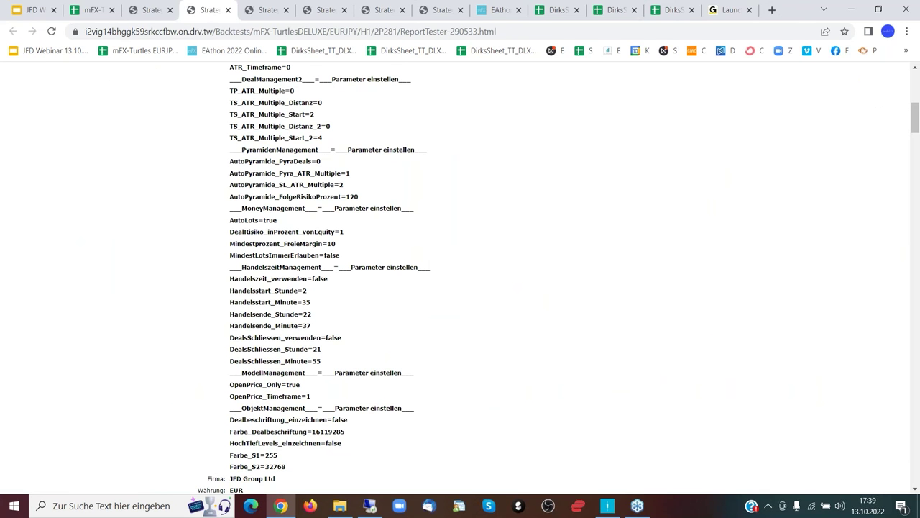
scroll(397, 314, "down", 7)
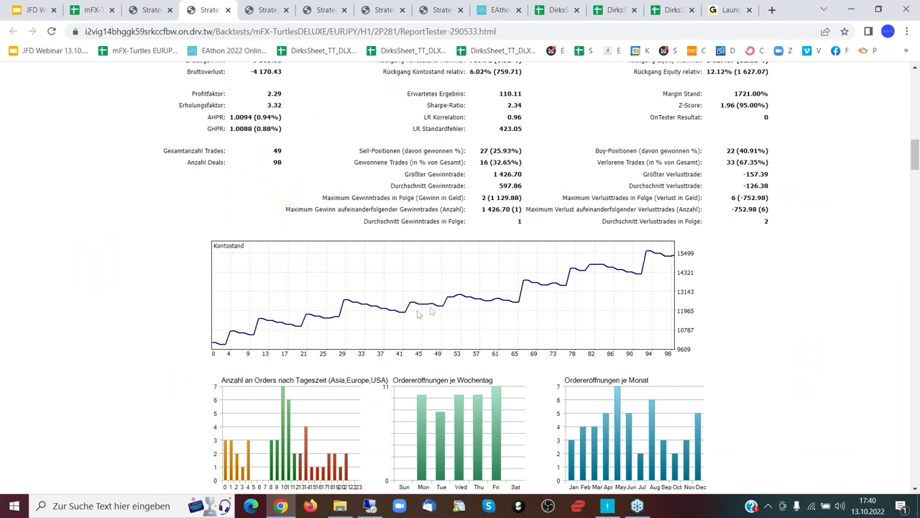
left_click(146, 10)
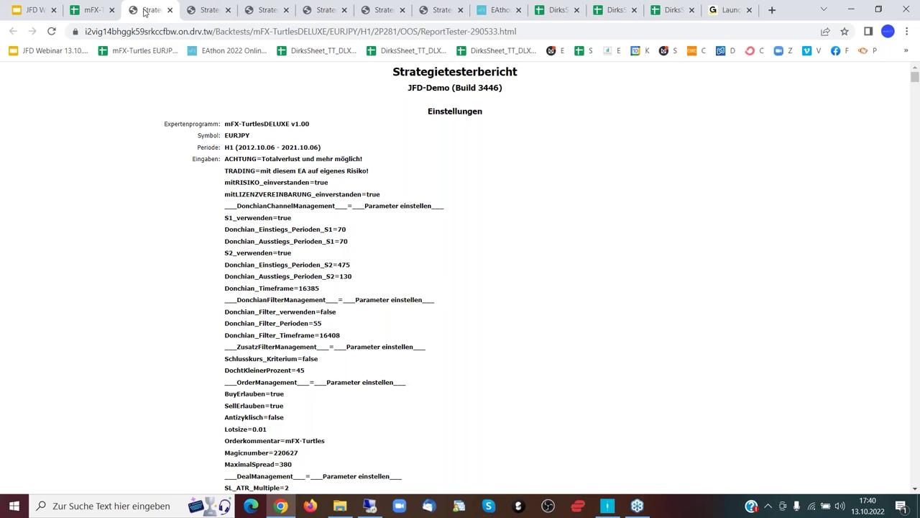
scroll(669, 238, "down", 15)
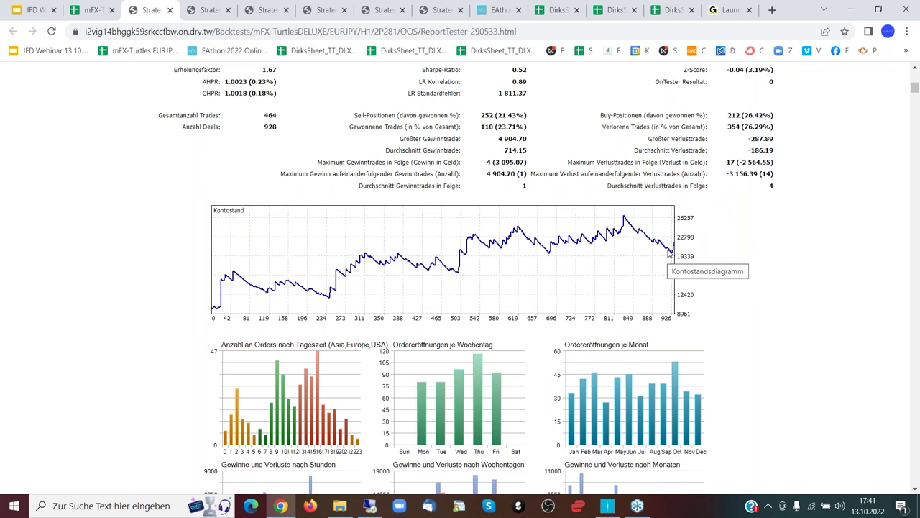
scroll(669, 252, "up", 1)
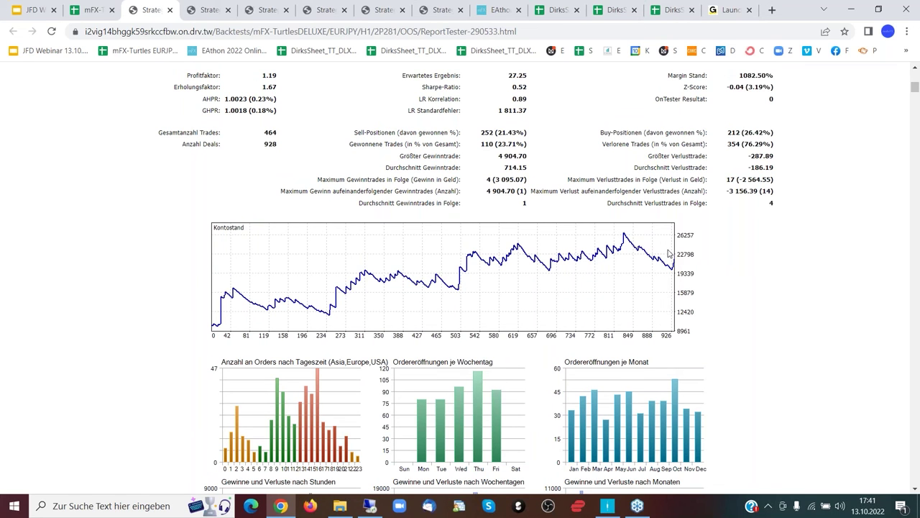
scroll(668, 253, "up", 3)
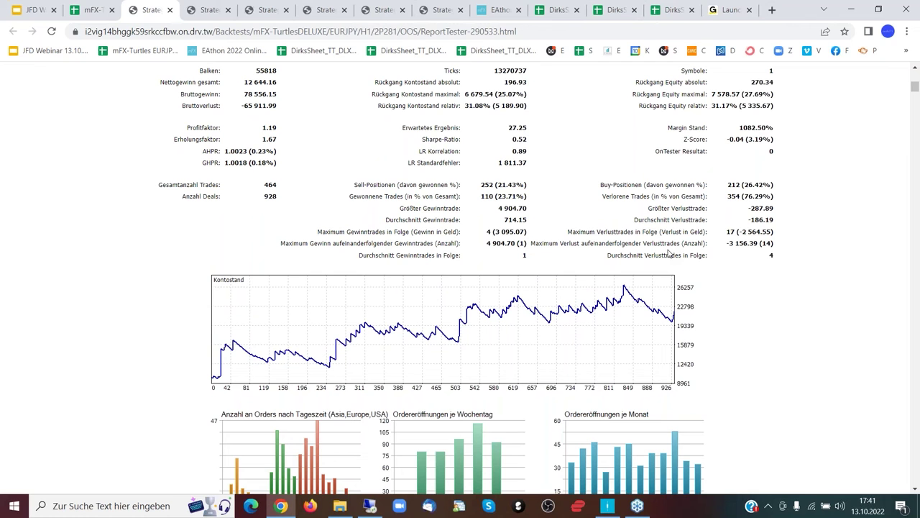
scroll(669, 252, "up", 5)
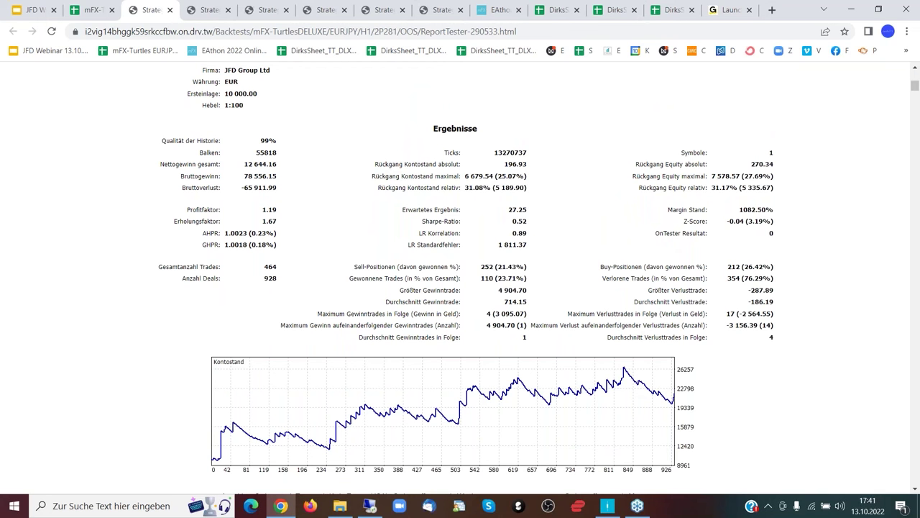
- Return to the Results Prio2 sheet and read the 2P281/OOS row from Parameter through p-Wert
key("ctrl+shift+Tab")
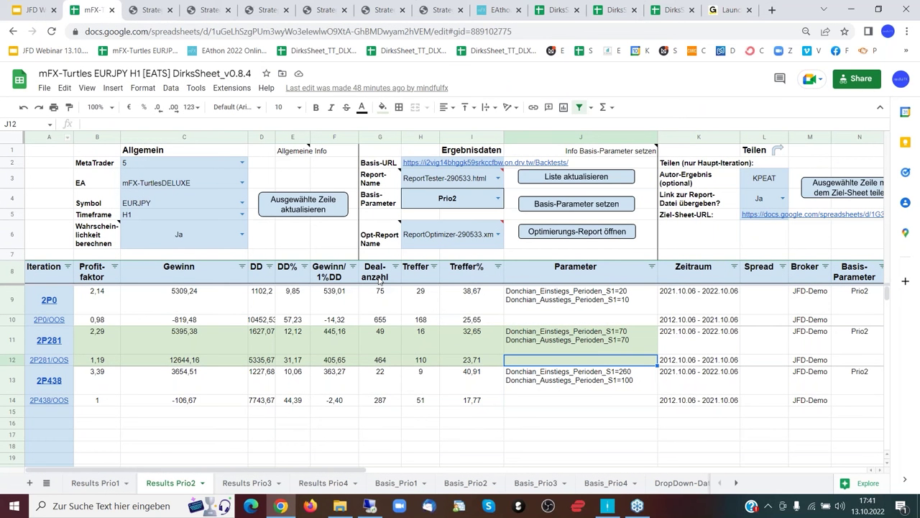
key("Right")
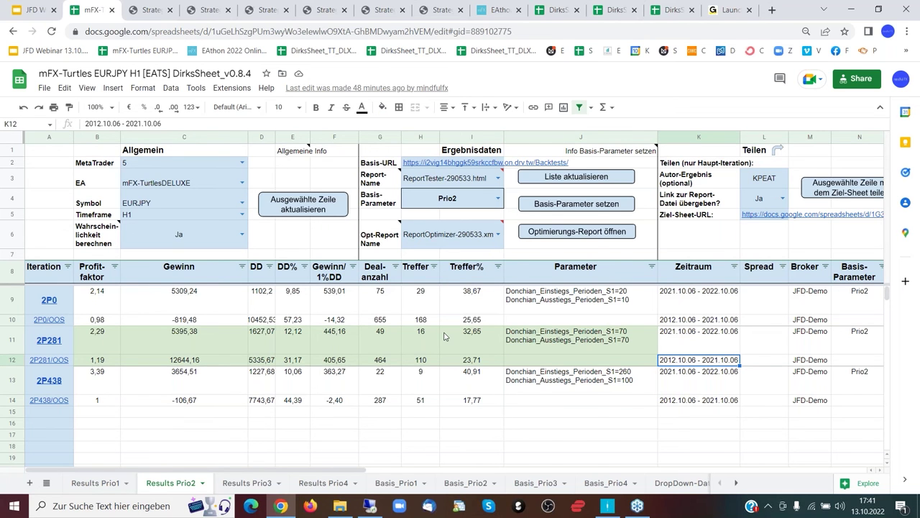
key("Right")
key("Right")
key("Right")
key("Right")
key("Right")
key("Right")
key("Right")
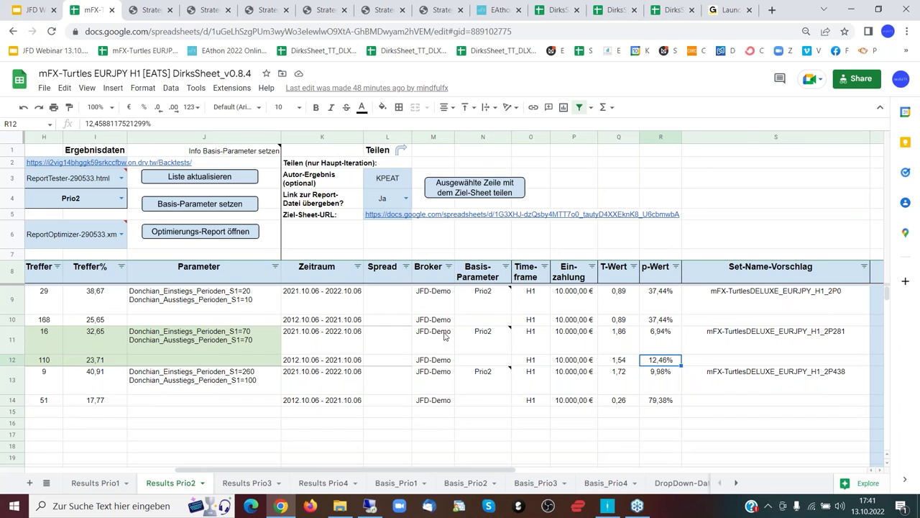
- Compare the p-Wert of 2P281 with the T-Wert and p-Wert of 2P281/OOS, and return to the row's iteration name
left_click(656, 340)
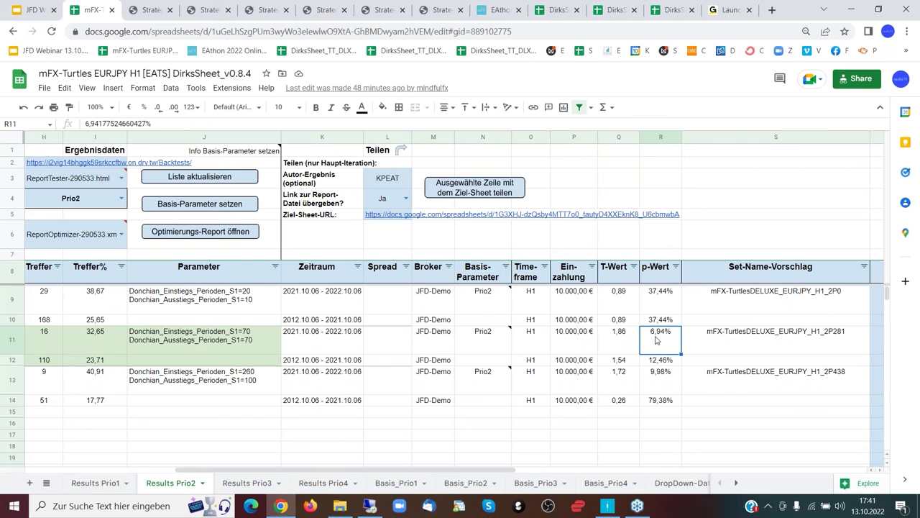
key("Down")
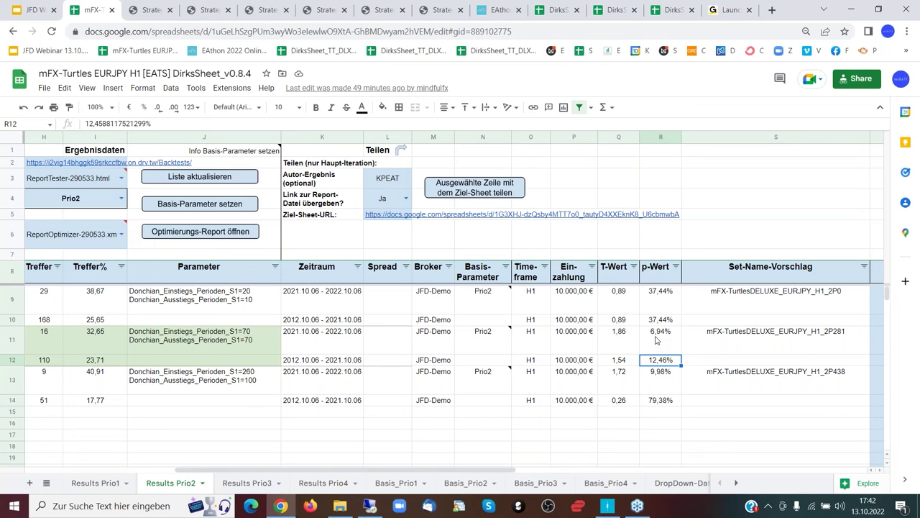
key("Left")
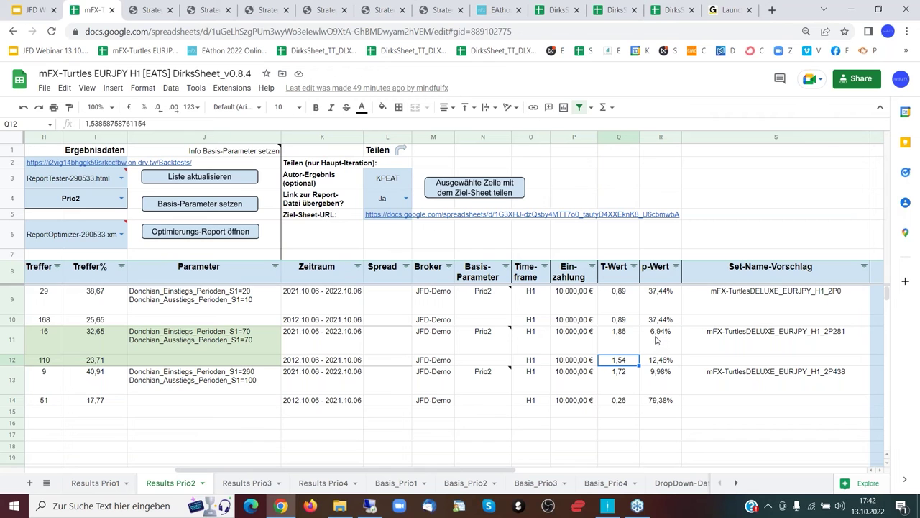
left_click(662, 281)
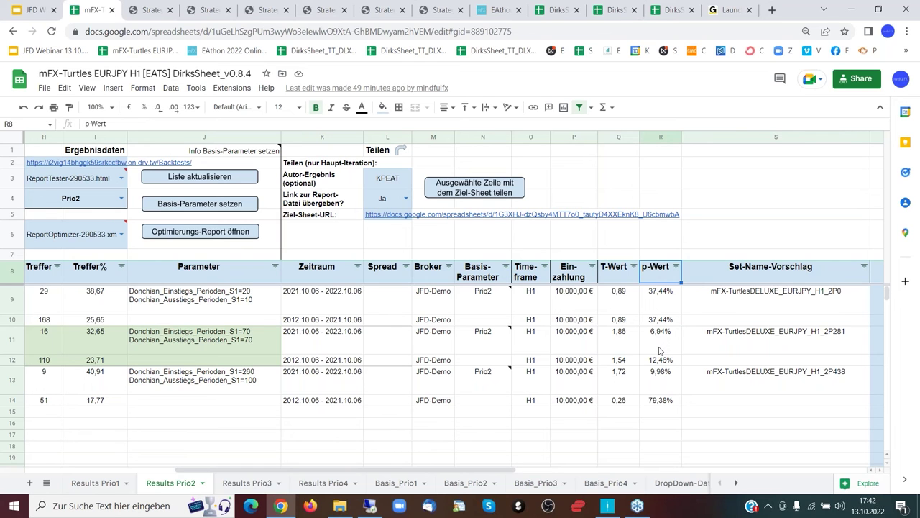
left_click(660, 346)
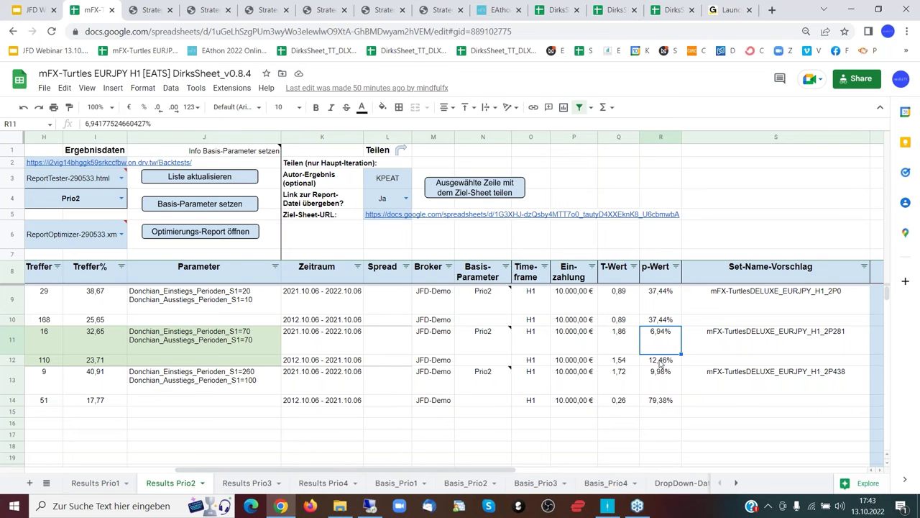
left_click(661, 363)
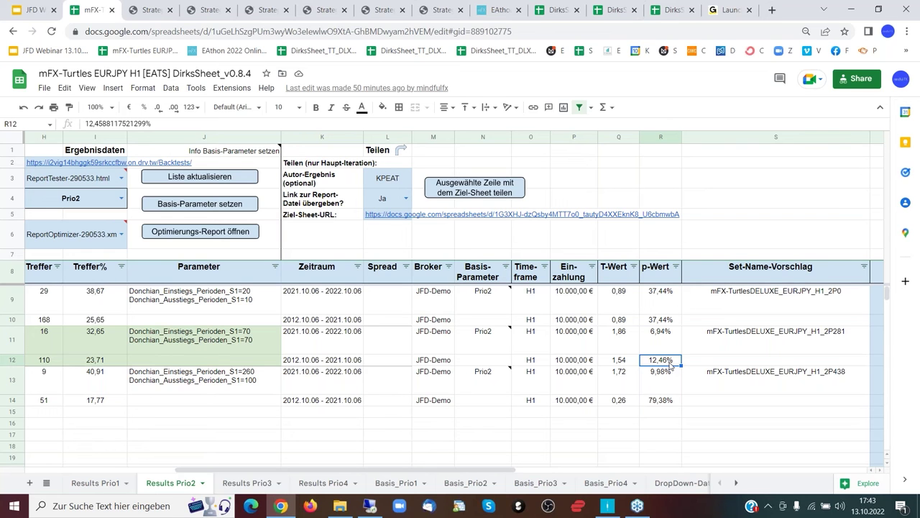
key("Left")
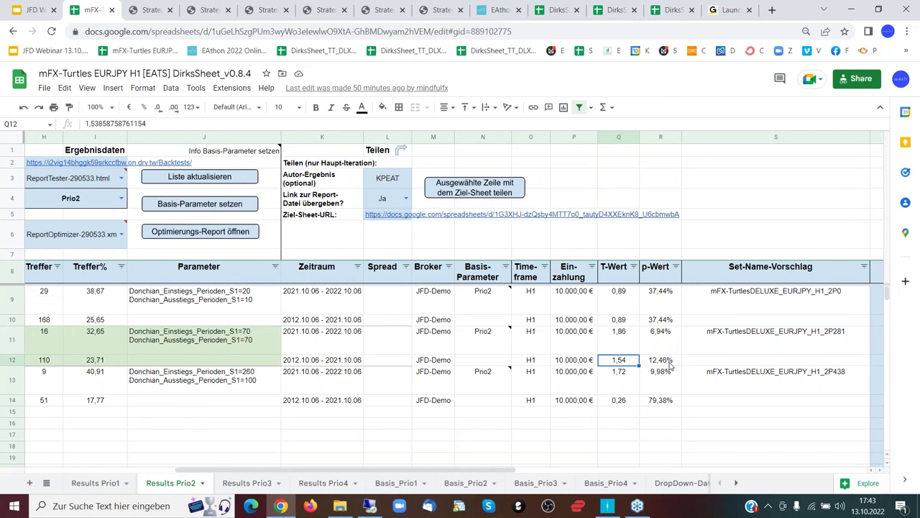
left_click(669, 363)
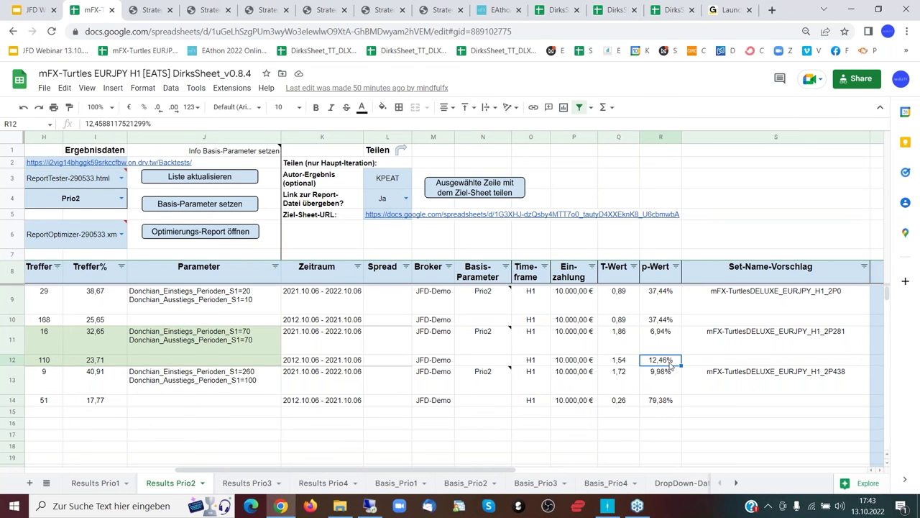
key("Home")
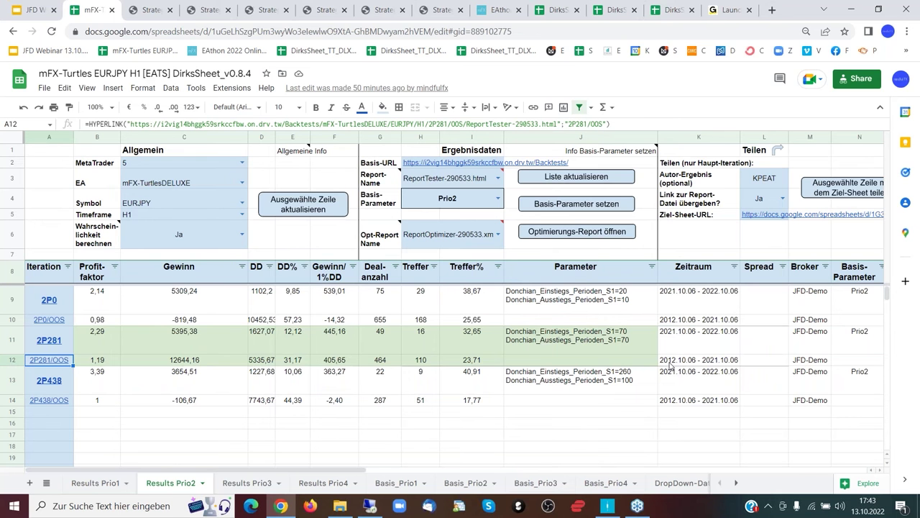
- Switch to MetaTrader 5 and examine the DonchianFilterManagement and ZusatzFilterManagement inputs, down to Docht kleiner als X Prozent
key("alt+Tab")
scroll(63, 353, "down", 2)
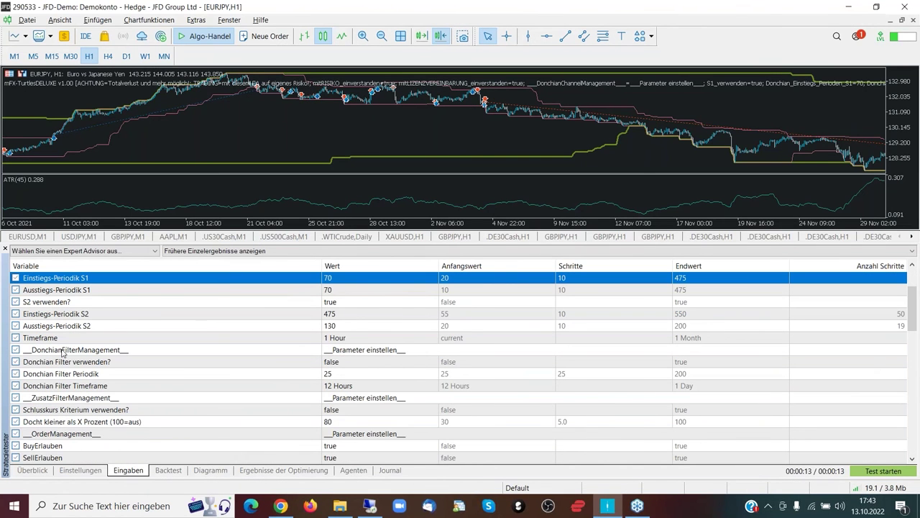
left_click(62, 351)
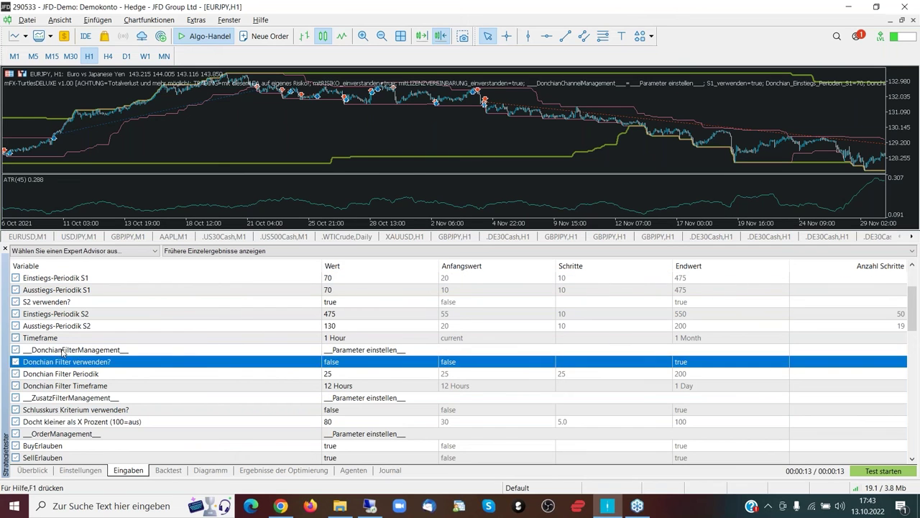
key("Down")
key("Down")
key("Down")
key("Down")
key("Down")
key("Down")
scroll(86, 374, "down", 1)
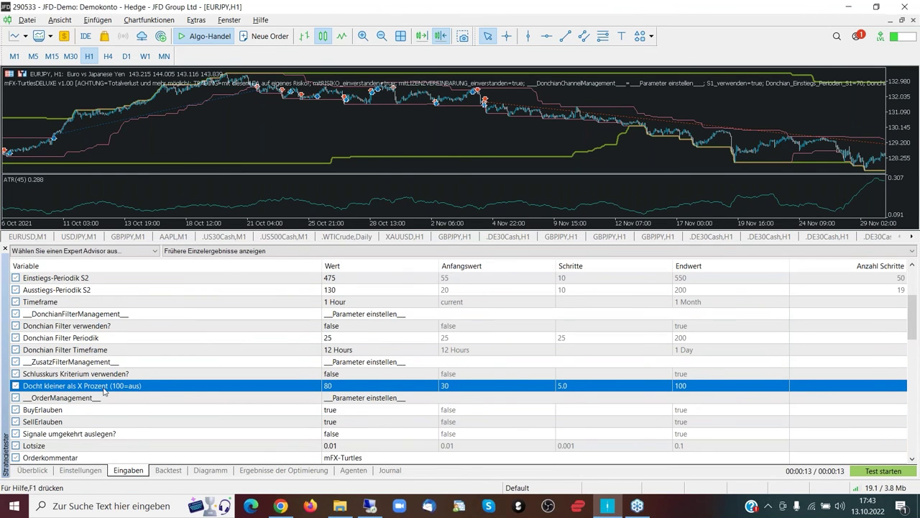
scroll(104, 389, "down", 1)
scroll(104, 389, "down", 1)
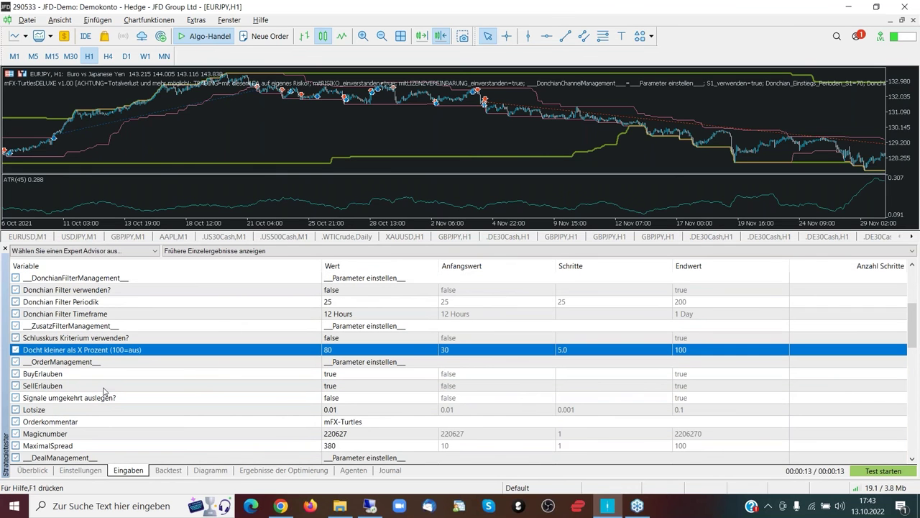
- Examine the DealManagement inputs Multiple des ATR für SL and Periode des ATR
scroll(107, 381, "down", 4)
left_click(152, 329)
key("Down")
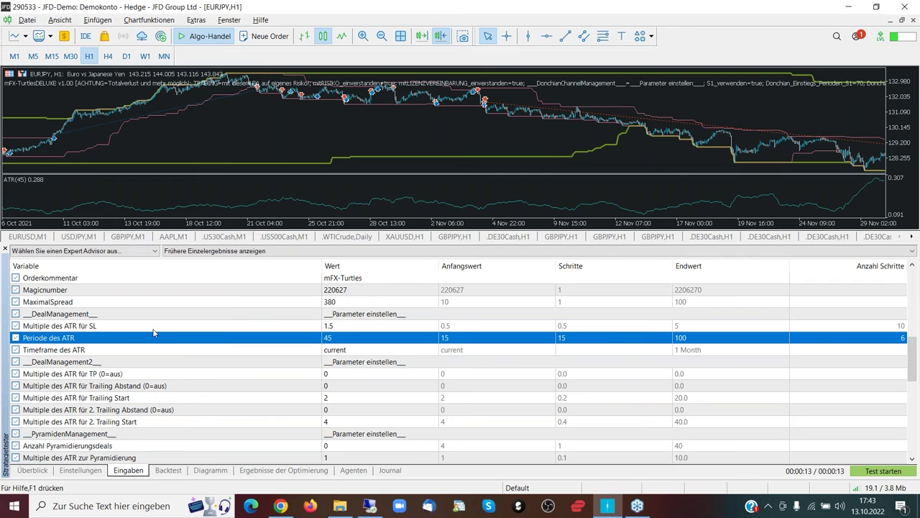
key("Up")
key("Down")
- Examine the DealManagement2 inputs for the ATR take profit, the first trailing stop and the second trailing distance
left_click(112, 376)
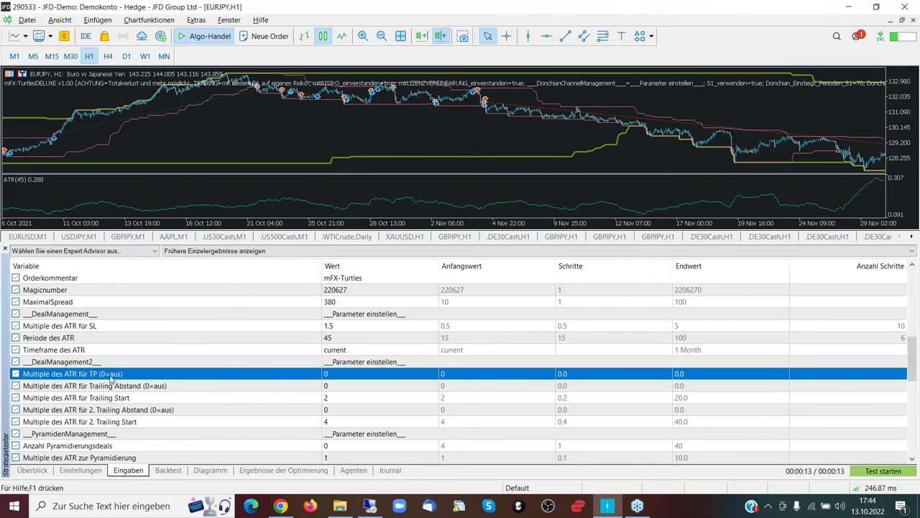
key("Down")
key("Down")
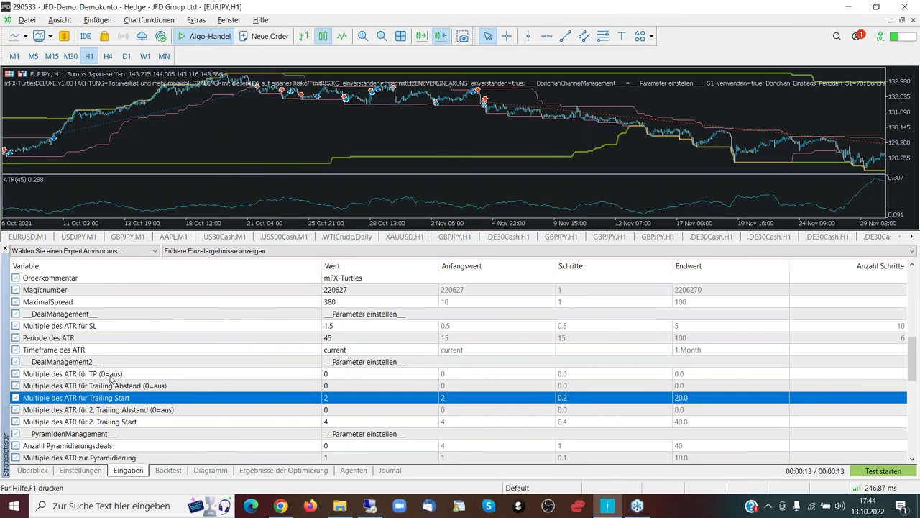
key("Down")
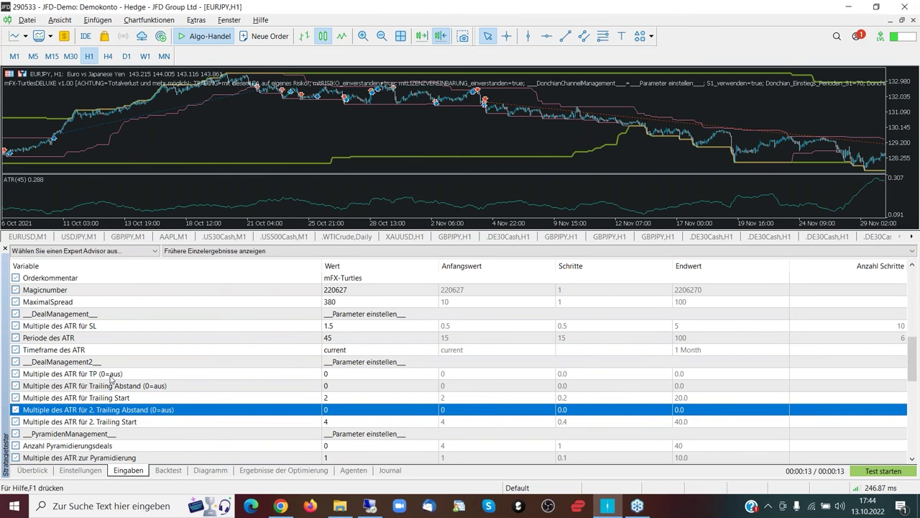
key("Up")
key("Up")
key("Down")
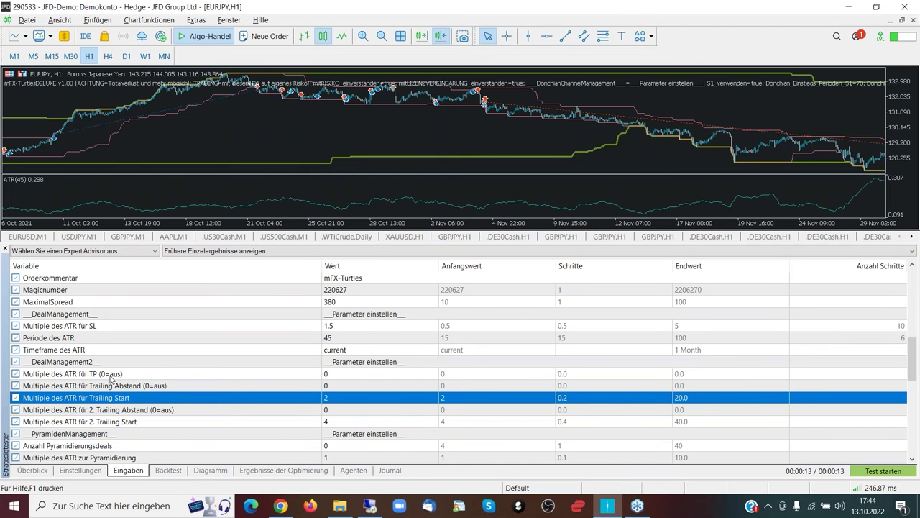
key("Down")
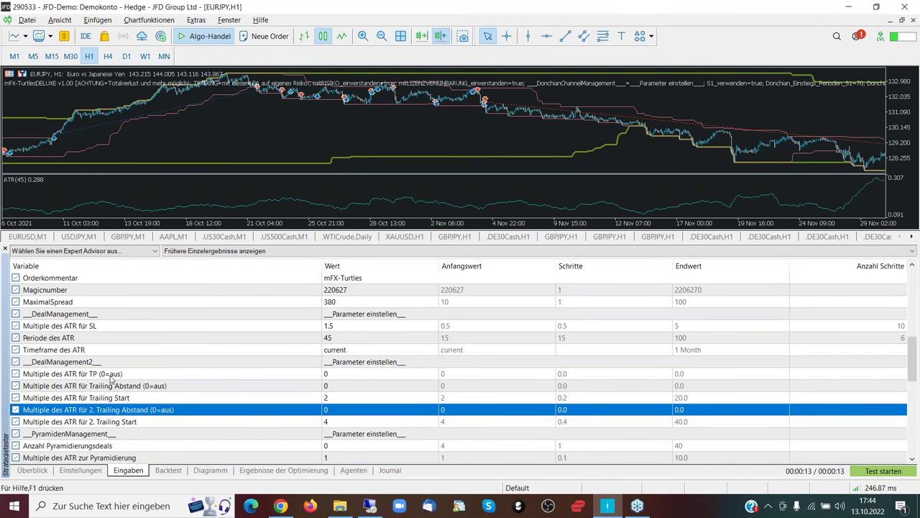
- Look through the remaining strategy inputs for pyramiding, money management and trading hours, down to the ModellManagement settings
key("Down")
key("Down")
key("Down")
key("Down")
key("Down")
key("Down")
key("Down")
key("Down")
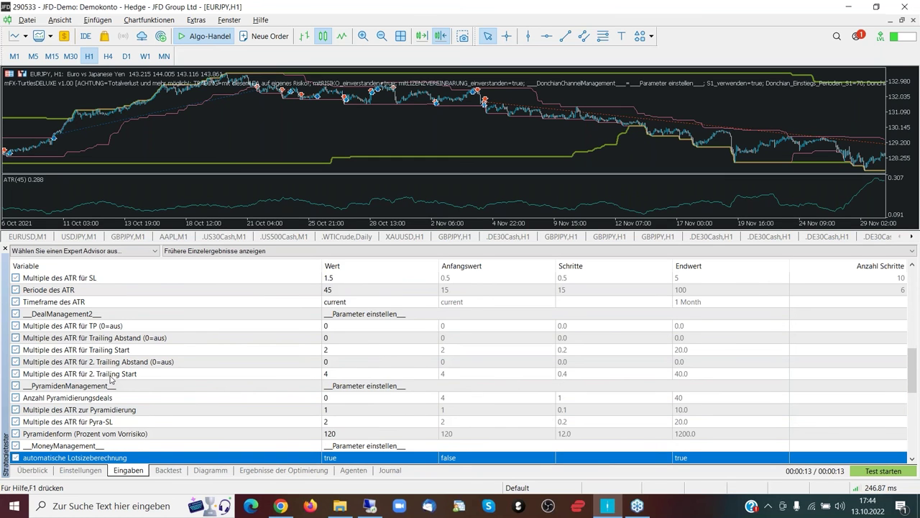
key("Down")
key("Down")
key("Down")
key("Down")
key("Down")
key("Down")
key("Down")
key("Down")
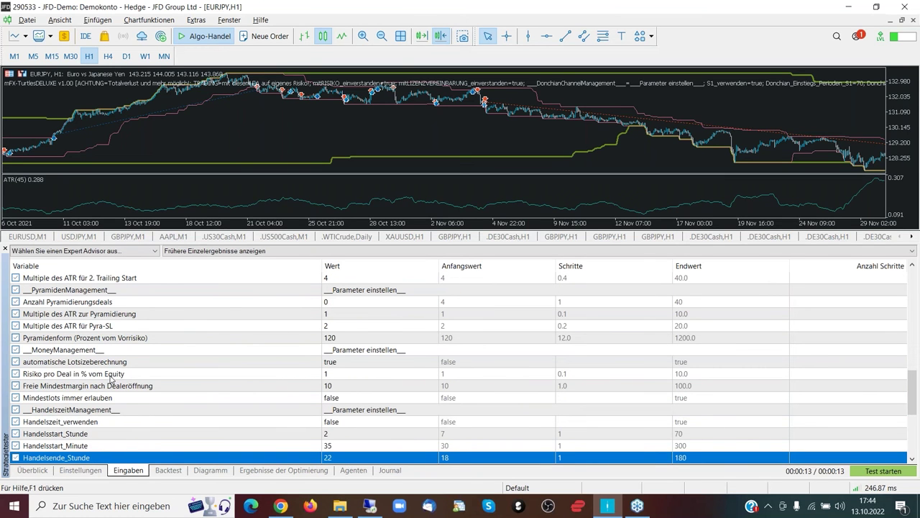
key("Down")
key("Down")
key("Down")
key("Down")
key("Down")
key("Down")
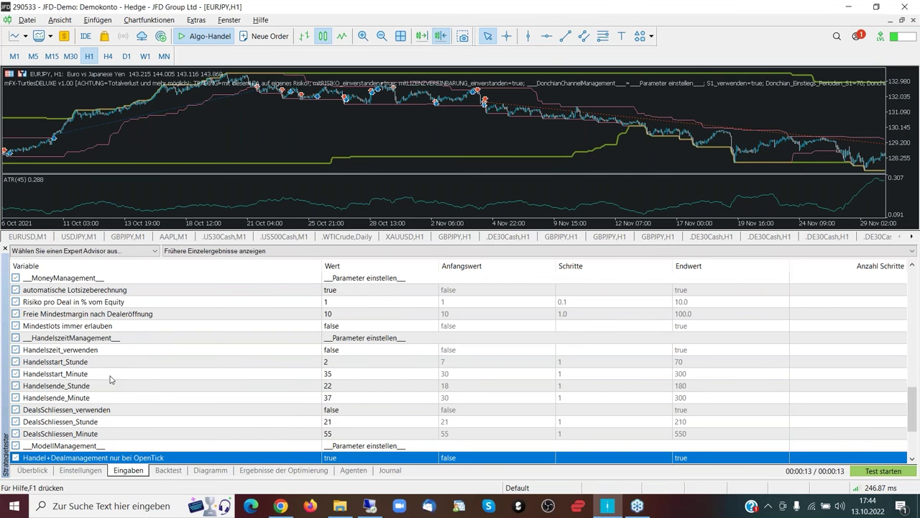
- Review the backtest's result figures and its distribution charts by hour, weekday and month, and return to the strategy inputs
key("ctrl+Tab")
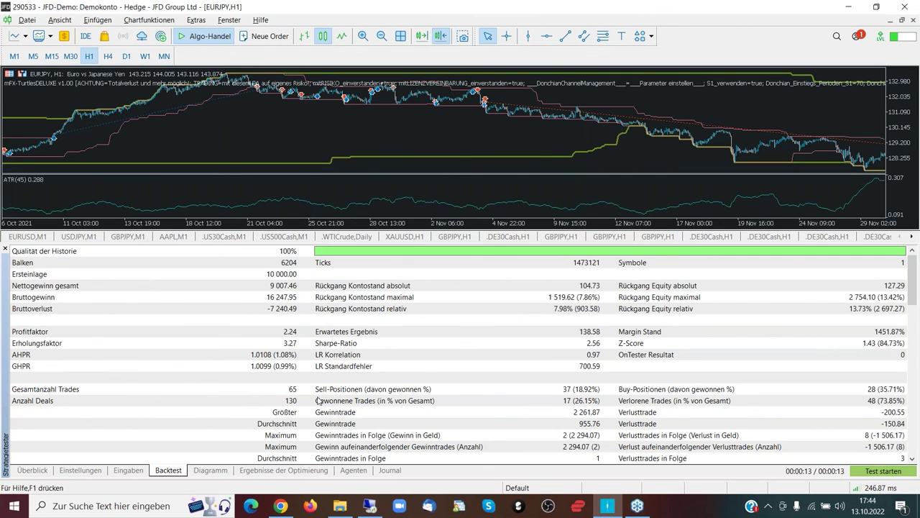
scroll(319, 400, "down", 10)
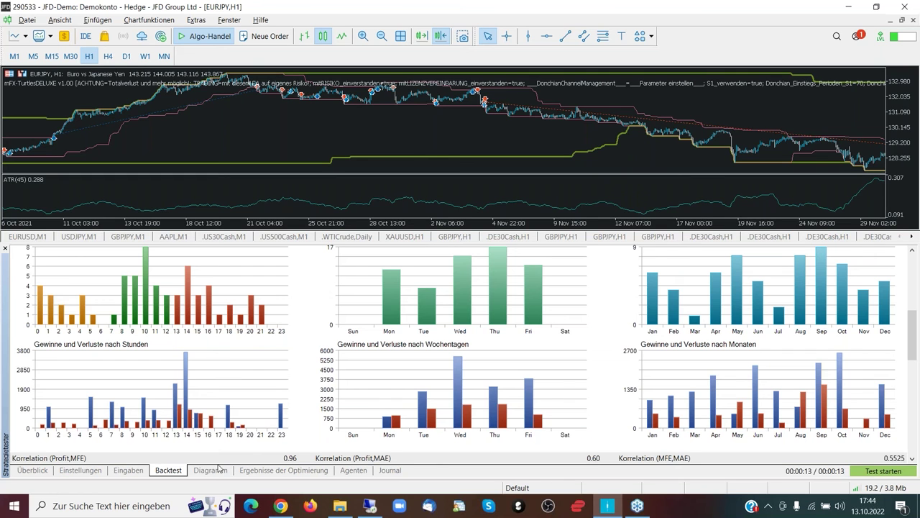
left_click(128, 471)
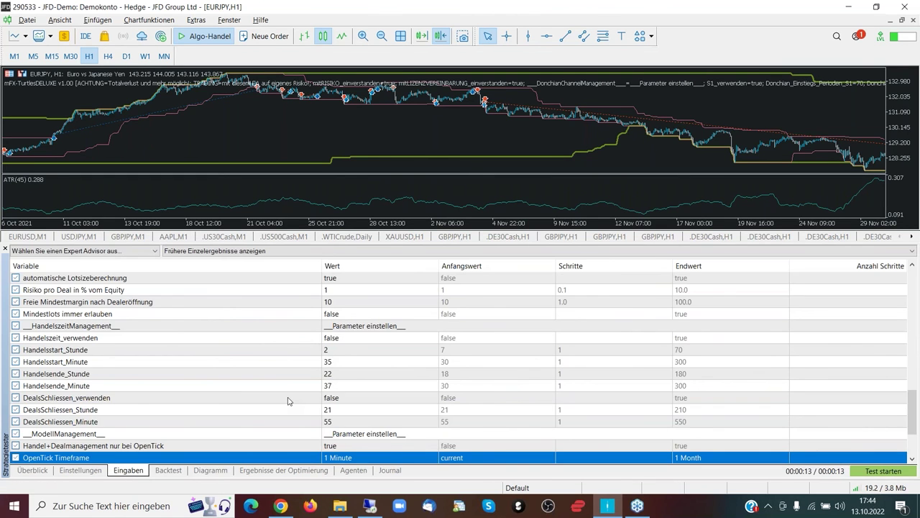
- Examine the OpenTick settings under ModellManagement and the deal labelling inputs under ObjektManagement
key("Down")
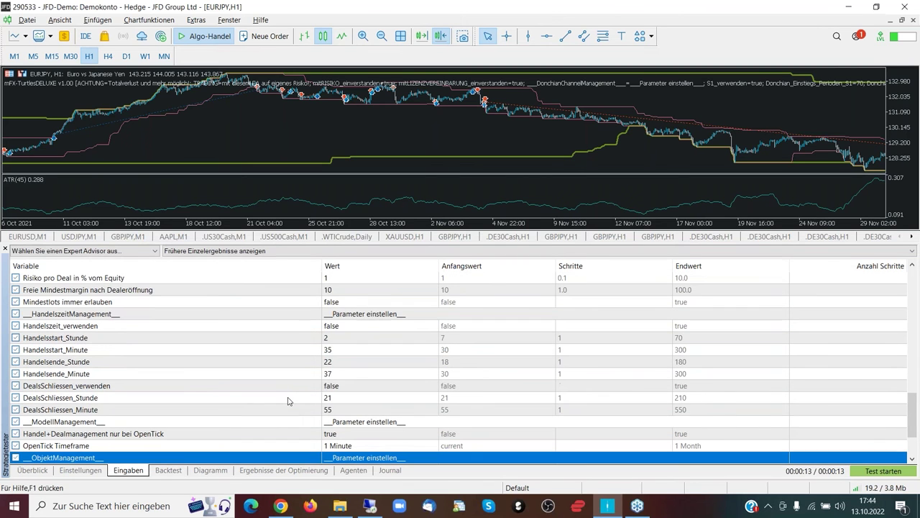
key("Down")
key("Down")
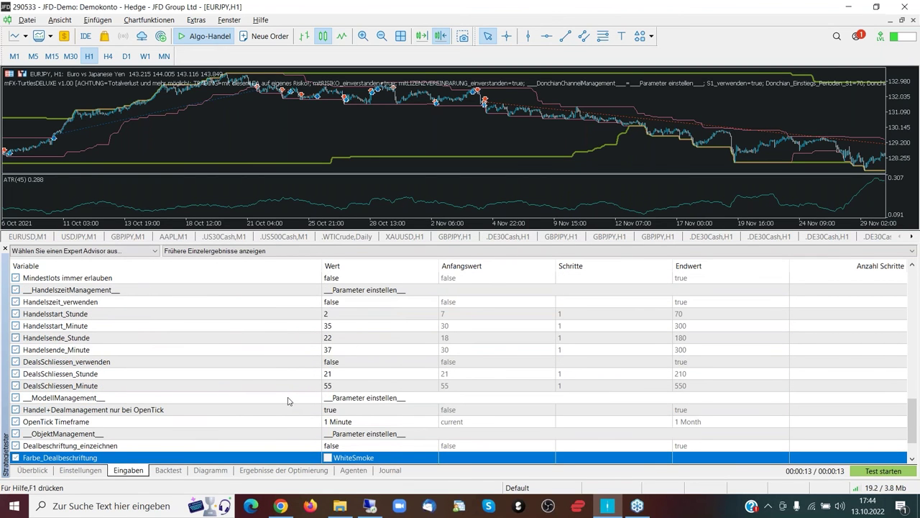
scroll(288, 401, "down", 1)
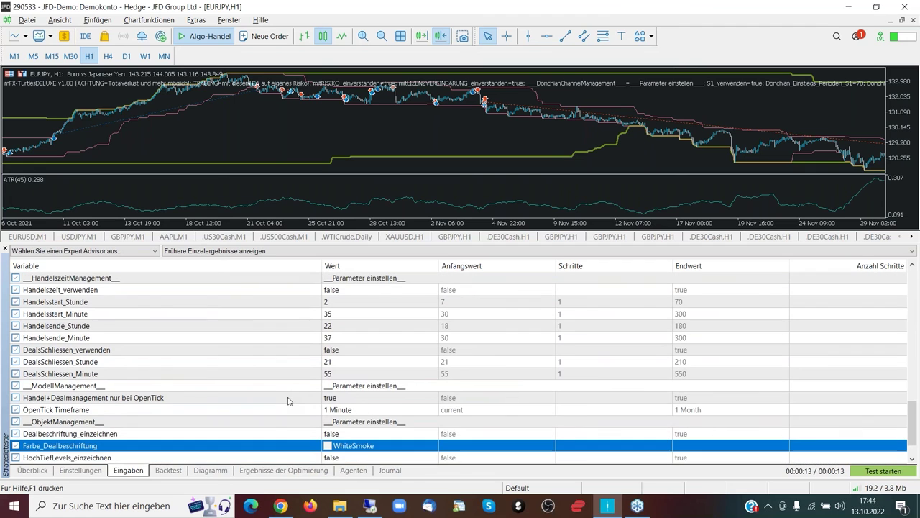
key("Up")
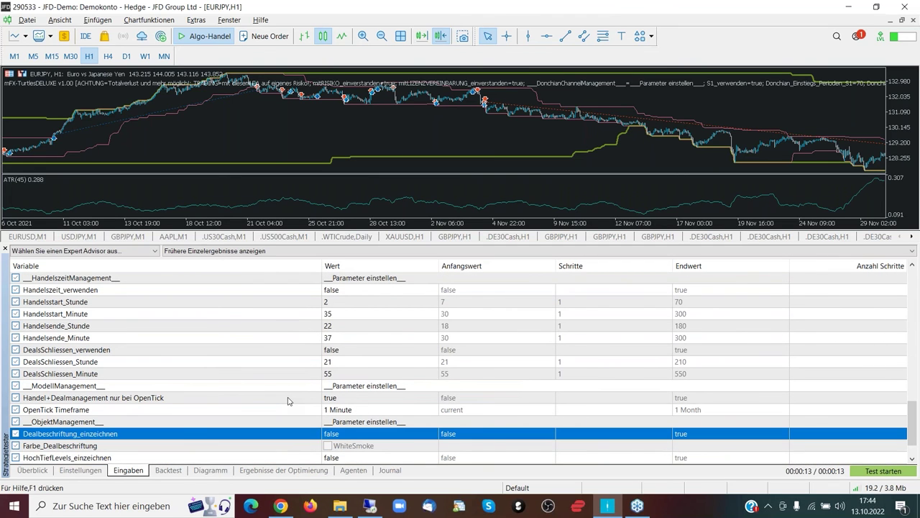
key("Up")
key("Up")
key("Up")
key("Up")
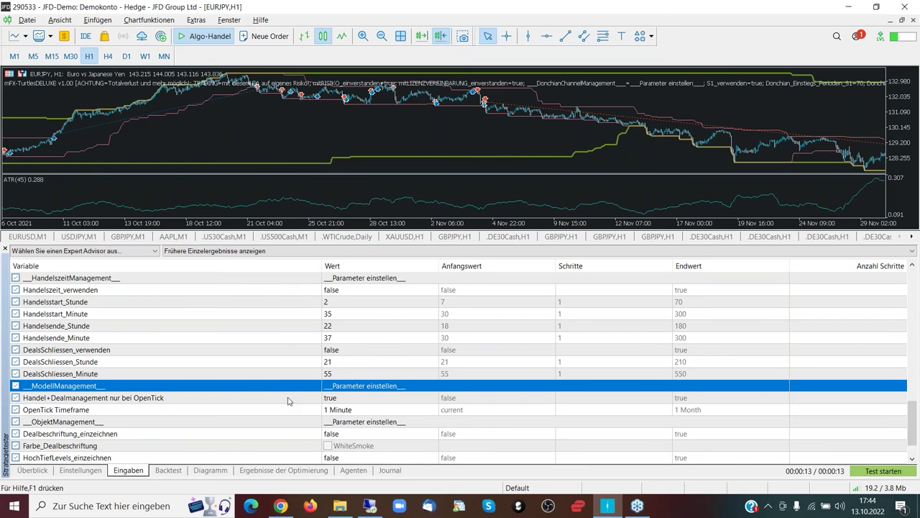
- Review the inputs back up through trading hours, money management and pyramiding to DealManagement's Multiple des ATR für SL
key("Up")
key("Up")
key("Up")
key("Up")
key("Up")
key("Up")
key("Up")
key("Up")
key("Up")
key("Up")
key("Up")
key("Up")
key("Up")
key("Up")
key("Up")
key("Up")
key("Up")
key("Up")
key("Up")
key("Up")
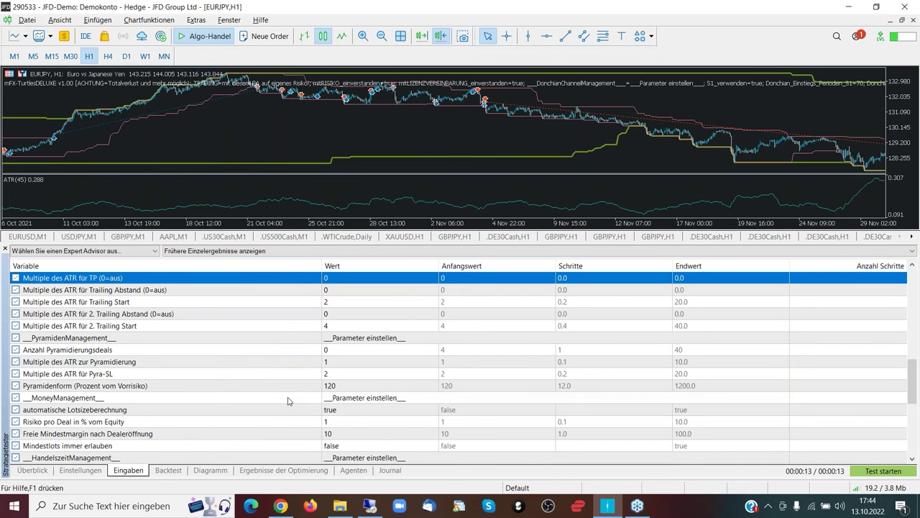
key("Up")
key("Up")
key("Up")
key("Up")
key("Up")
key("Up")
key("Down")
key("Down")
key("Down")
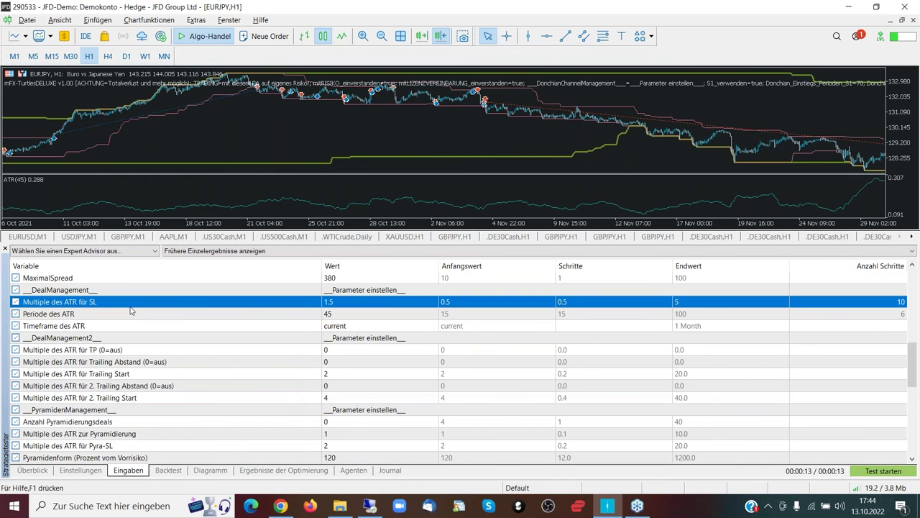
- Look over the OrderManagement, ZusatzFilterManagement and DonchianFilterManagement inputs up to the S2 entry and exit periods
scroll(191, 332, "up", 1)
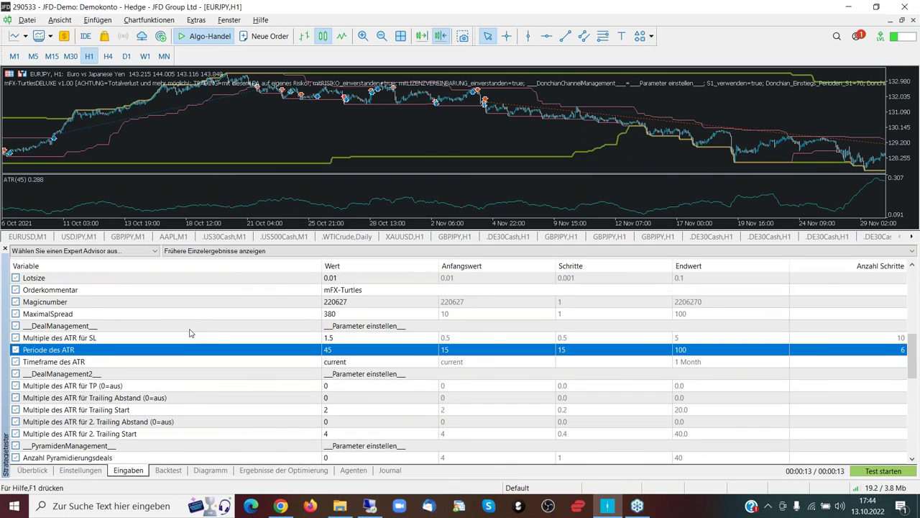
scroll(191, 332, "up", 3)
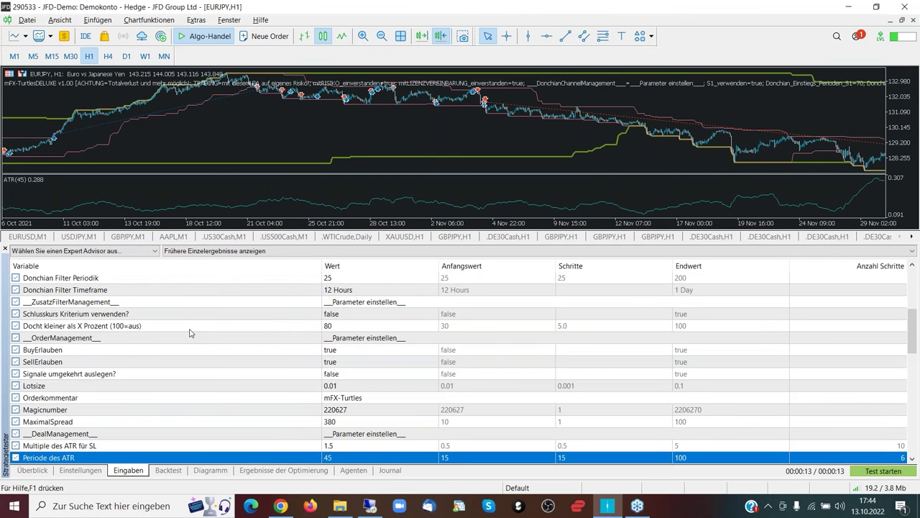
scroll(191, 332, "up", 2)
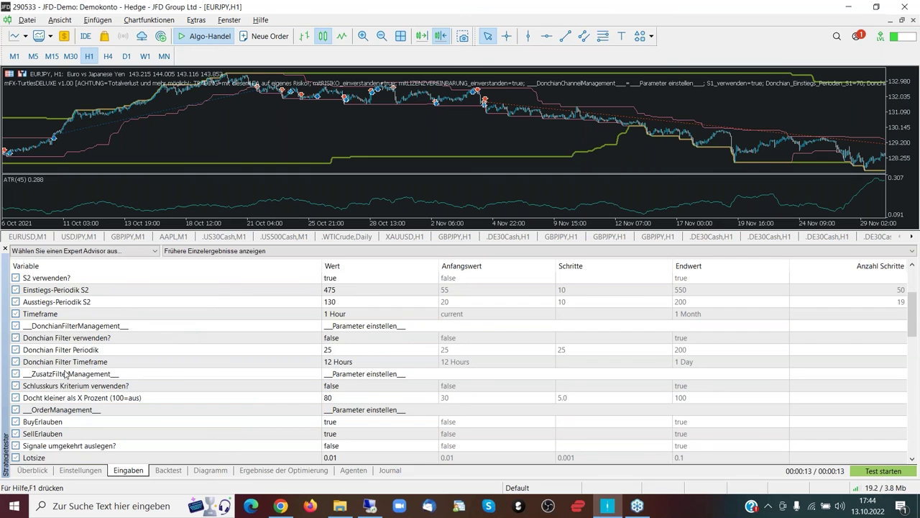
- Switch to the EURJPY H1 results spreadsheet in Chrome and examine the Donchian S1 parameters of iteration 2P281 in Results Prio2
left_click(280, 506)
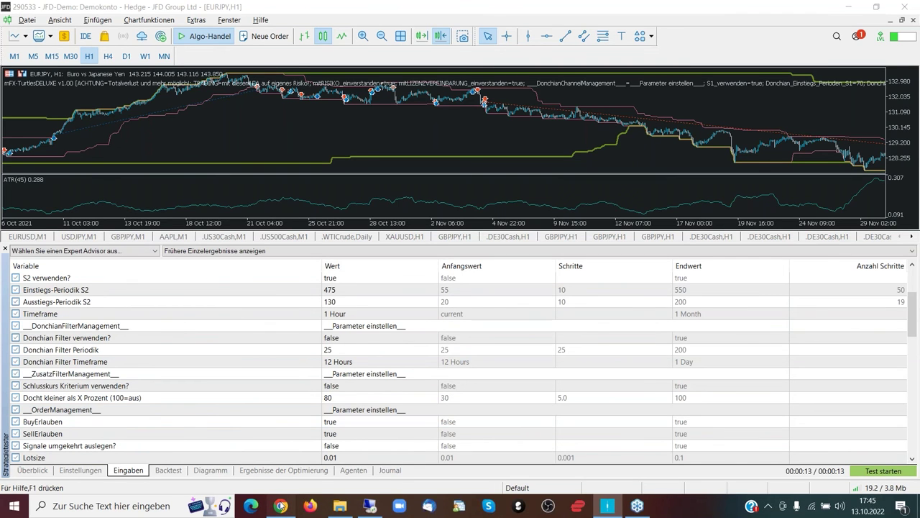
left_click(281, 505)
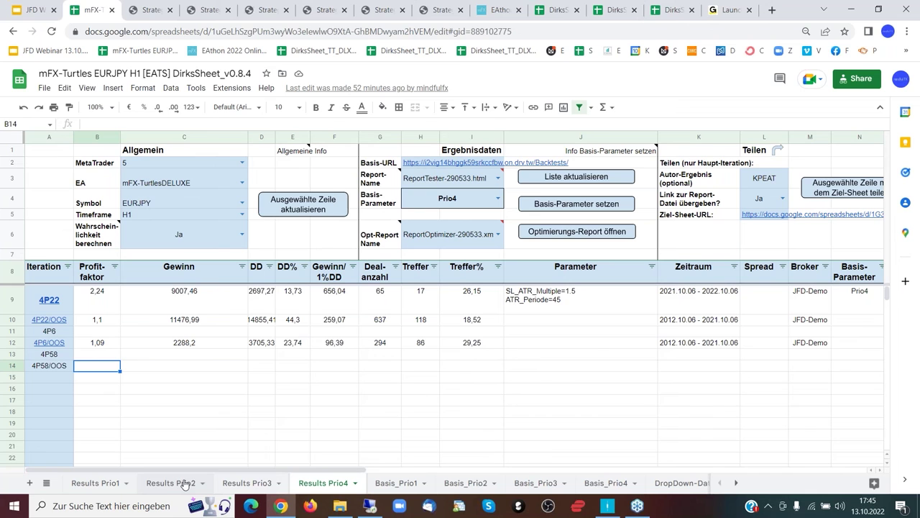
left_click(170, 482)
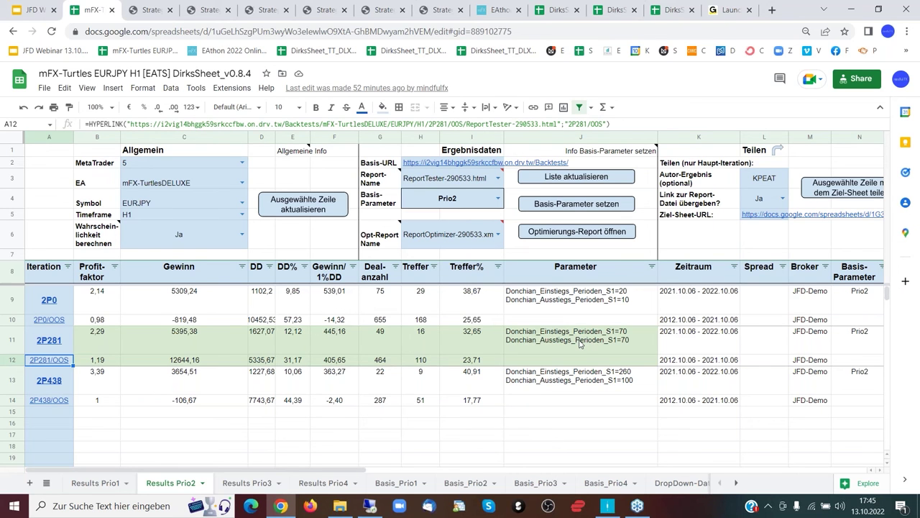
left_click(580, 344)
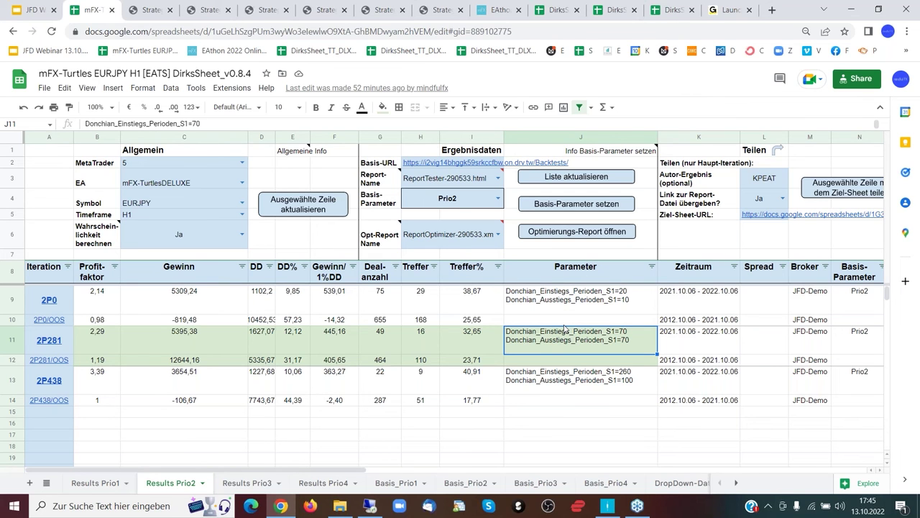
- Switch to the remote desktop's MetaTrader 4 and inspect the live EA's trades on the .DE30Cash H1 and GBPJPY H1 charts
left_click(372, 507)
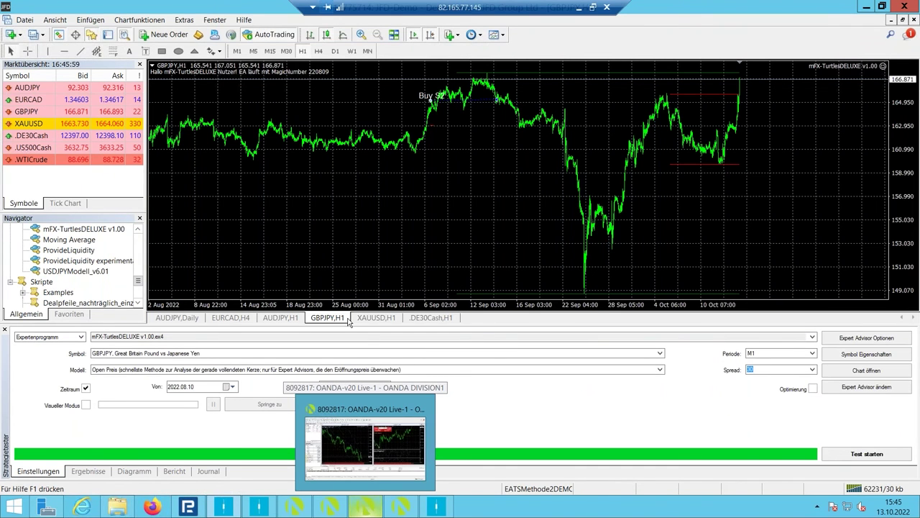
left_click(432, 318)
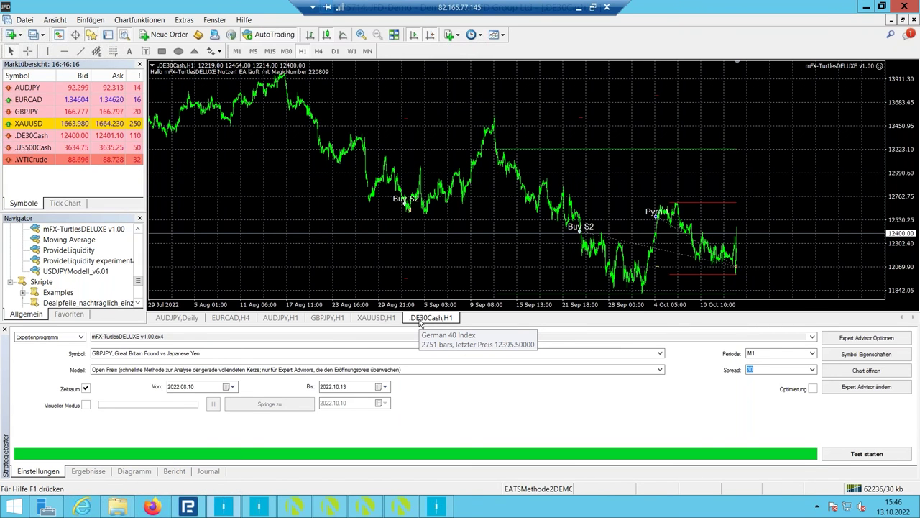
left_click(324, 317)
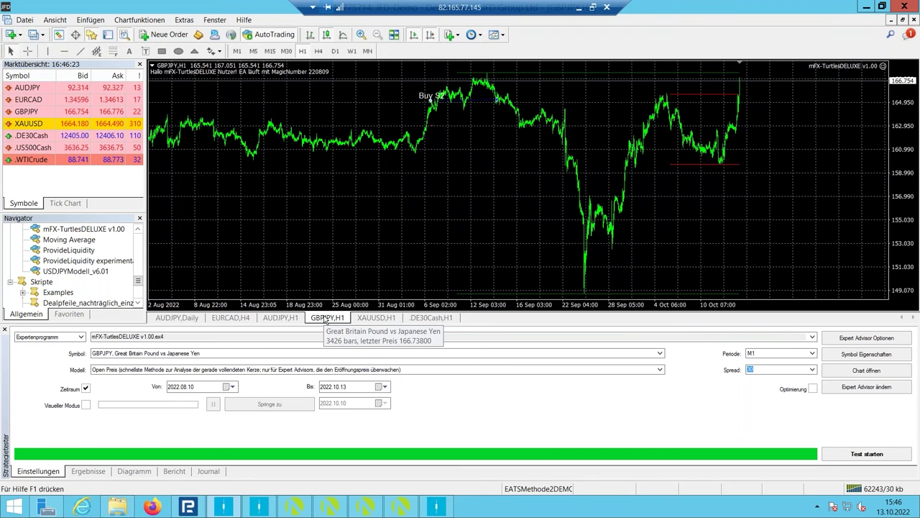
- Run the mFX-TurtlesDELUXE backtest on GBPJPY M1 with open prices from 2022.08.10 to 2022.10.13
left_click(181, 388)
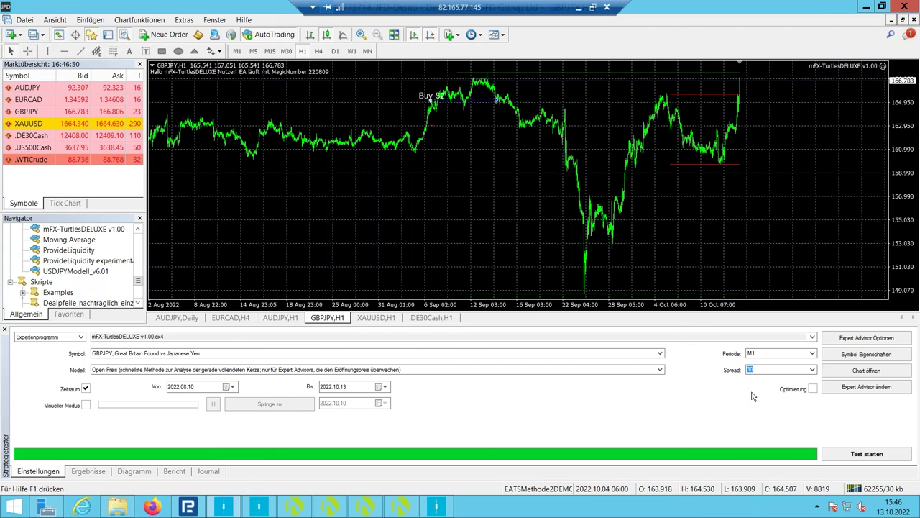
left_click(851, 456)
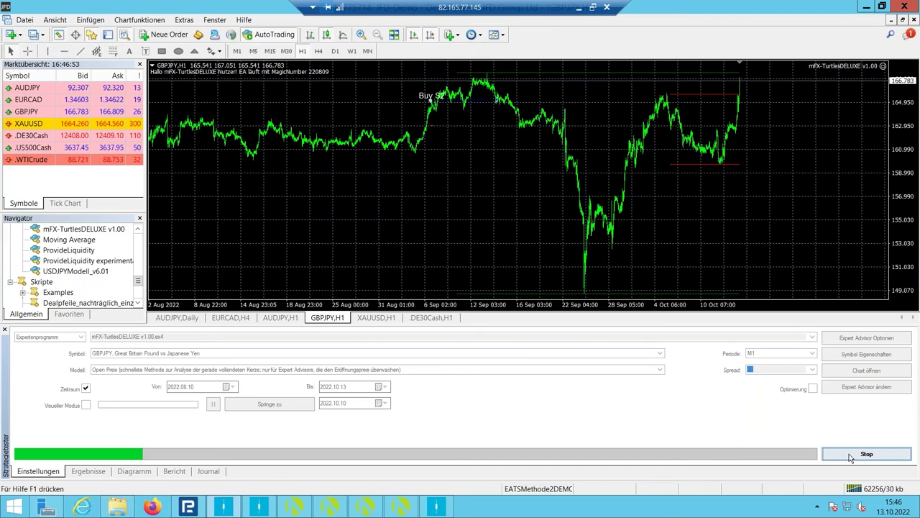
left_click(867, 454)
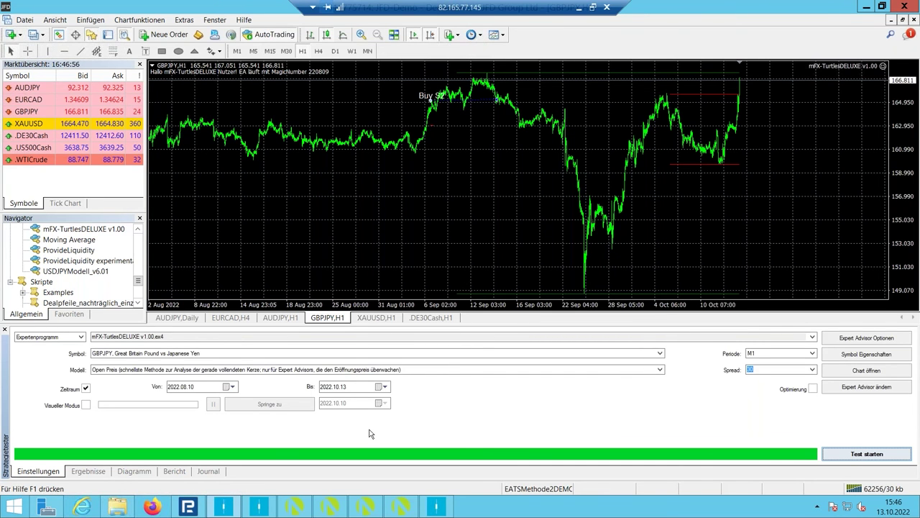
- Review the GBPJPY backtest's balance curve and its trade list, selecting the first buy entry for comparison with the live chart
left_click(133, 472)
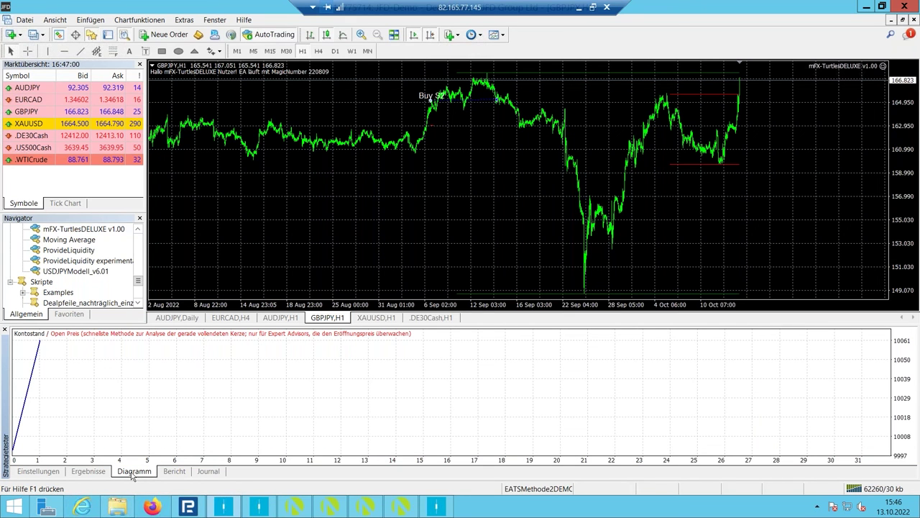
left_click(88, 471)
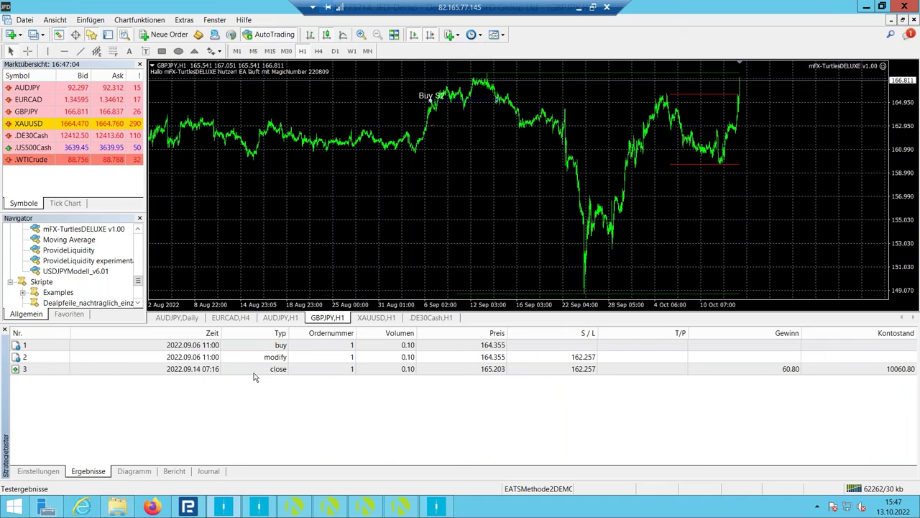
left_click(313, 349)
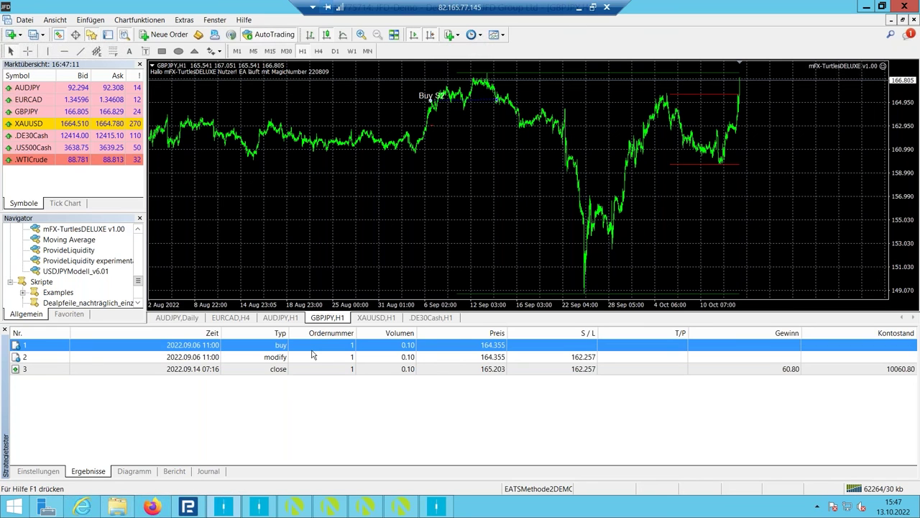